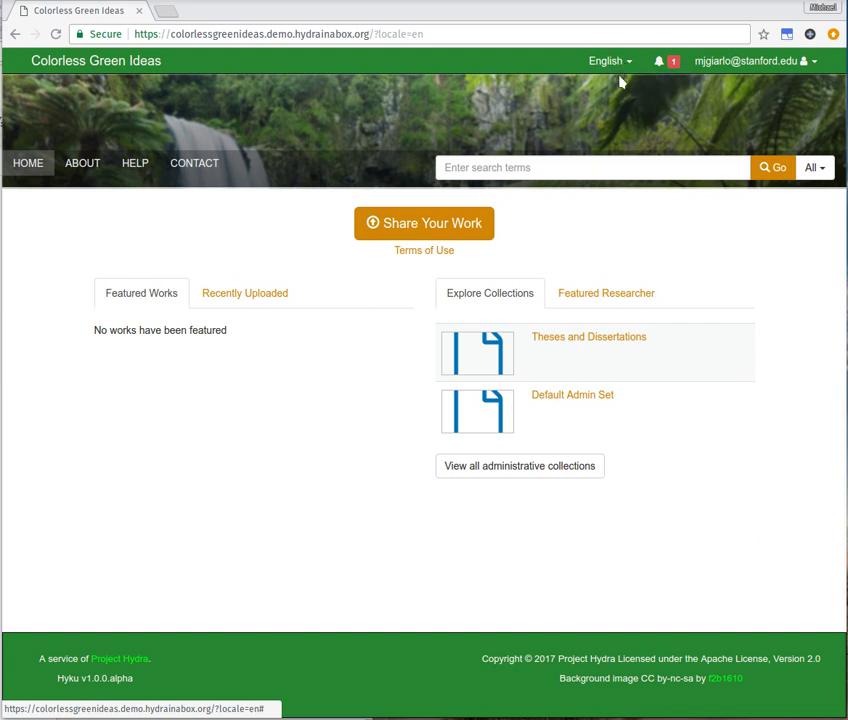
Switch the site language to Chinese and back to English.
{"action": "left_click", "coordinate": [618, 63]}
{"action": "left_click", "coordinate": [580, 157]}
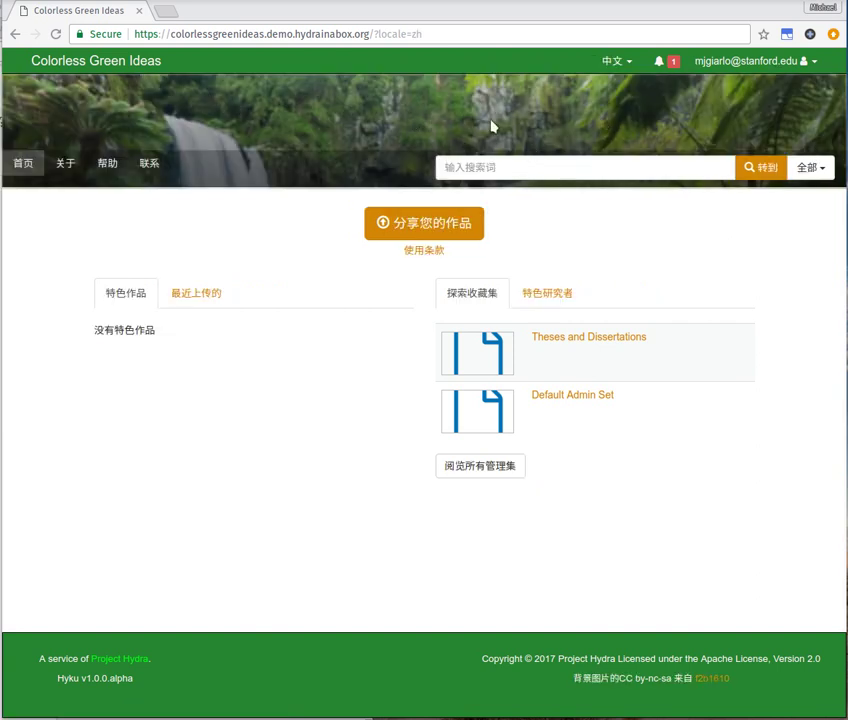
{"action": "left_click", "coordinate": [618, 63]}
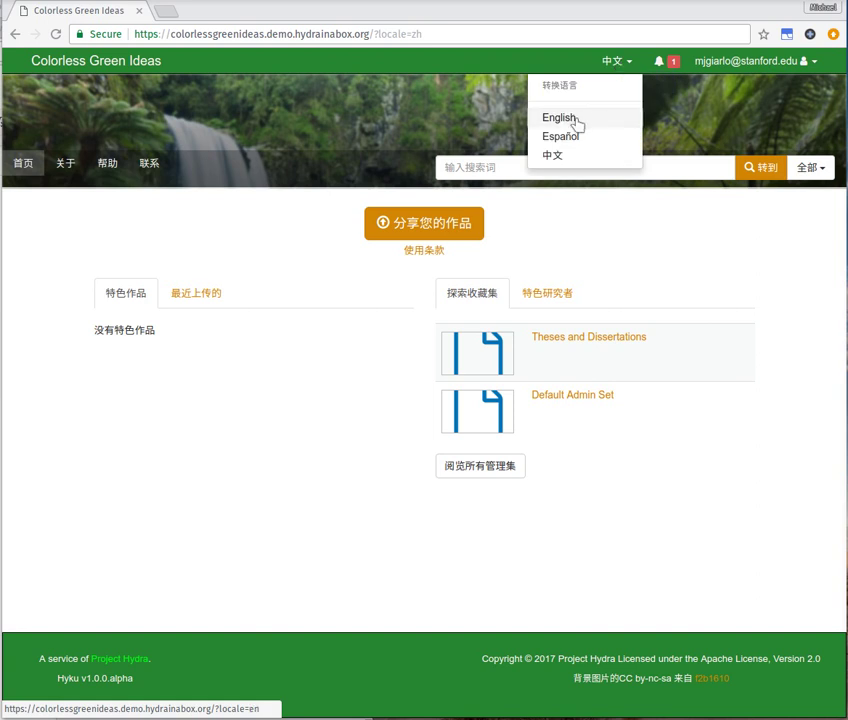
{"action": "left_click", "coordinate": [575, 119]}
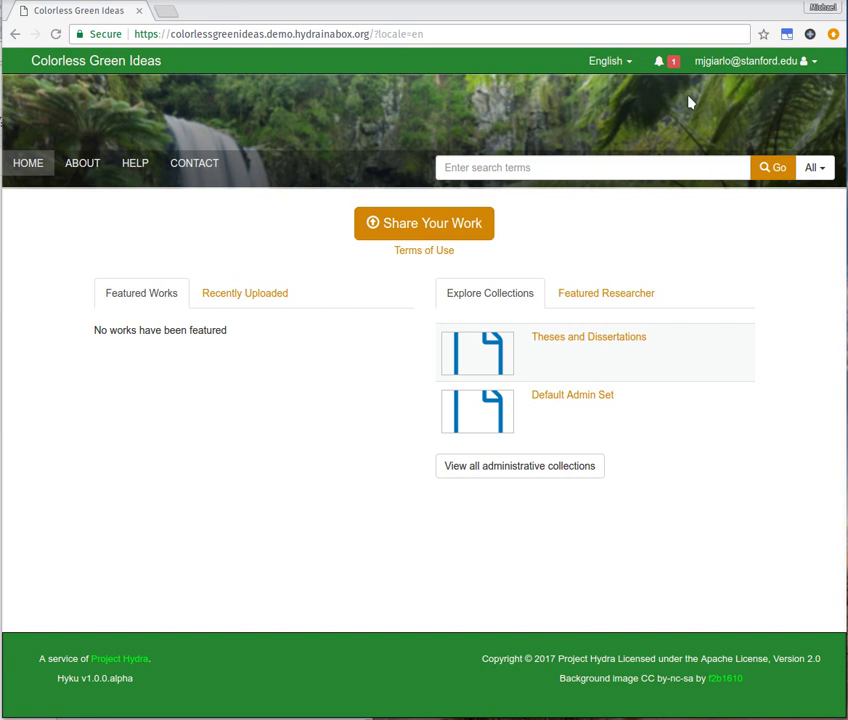
Open the administration dashboard to review its activity summary, and collapse and re-expand the navigation sidebar.
{"action": "left_click", "coordinate": [742, 66]}
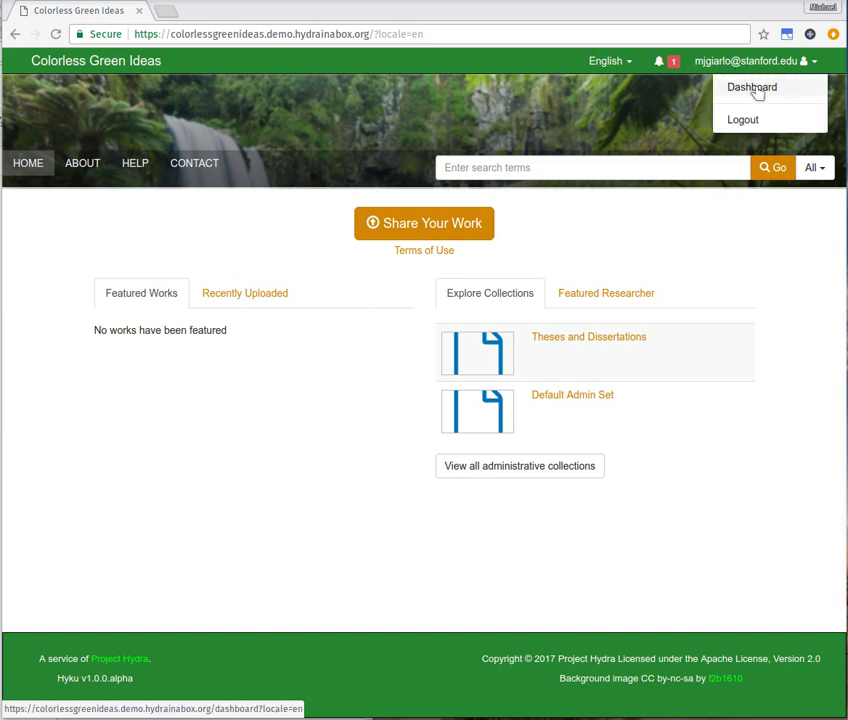
{"action": "left_click", "coordinate": [755, 89]}
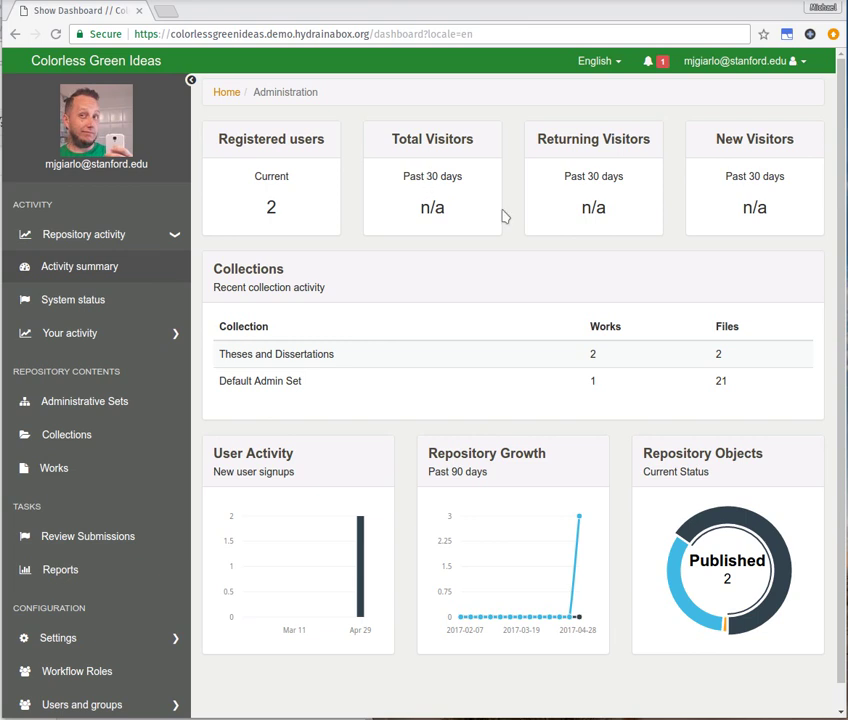
{"action": "mouse_move", "coordinate": [479, 555]}
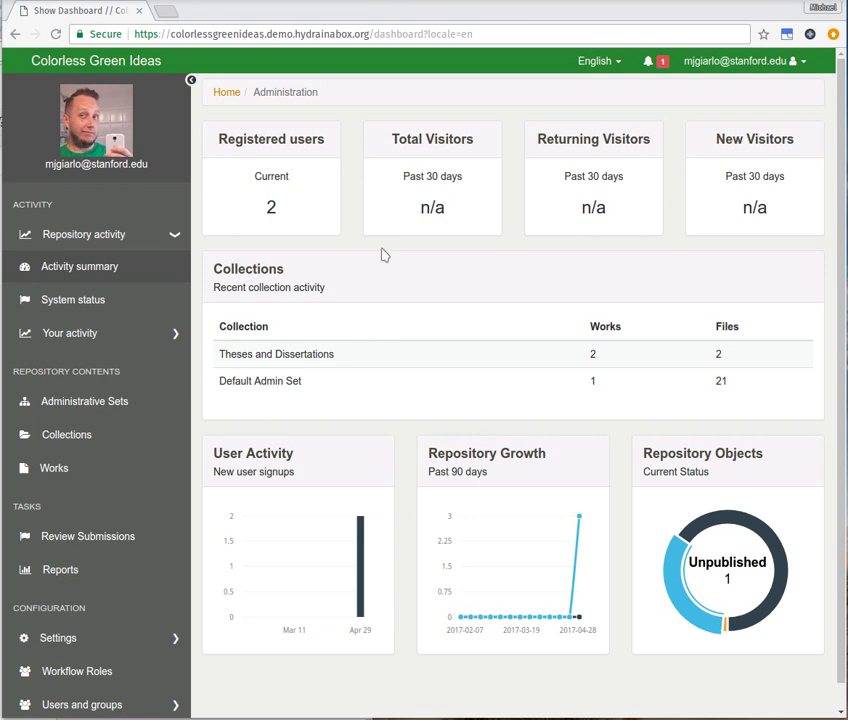
{"action": "left_click", "coordinate": [189, 80]}
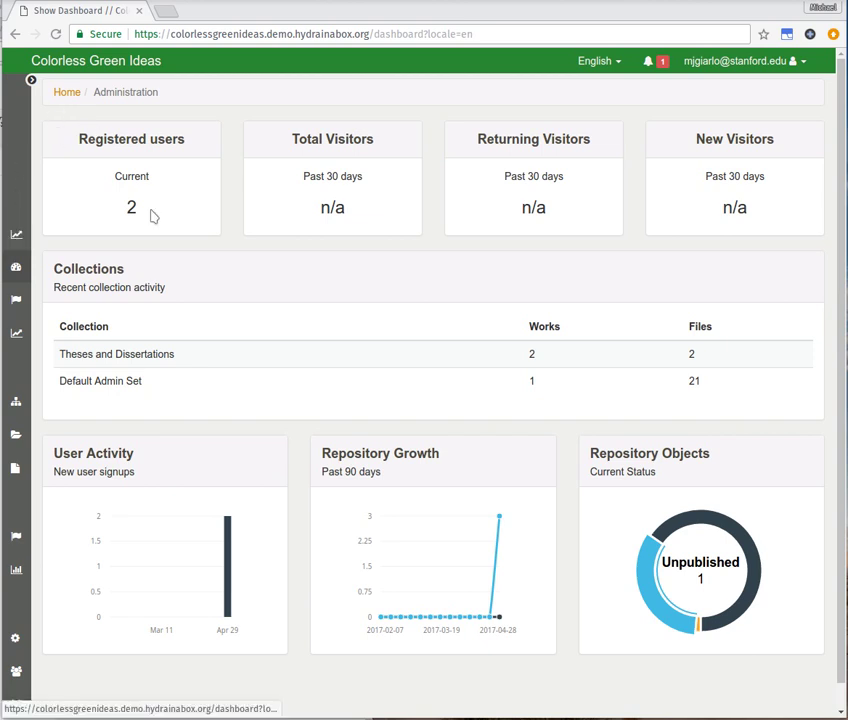
{"action": "left_click", "coordinate": [31, 81]}
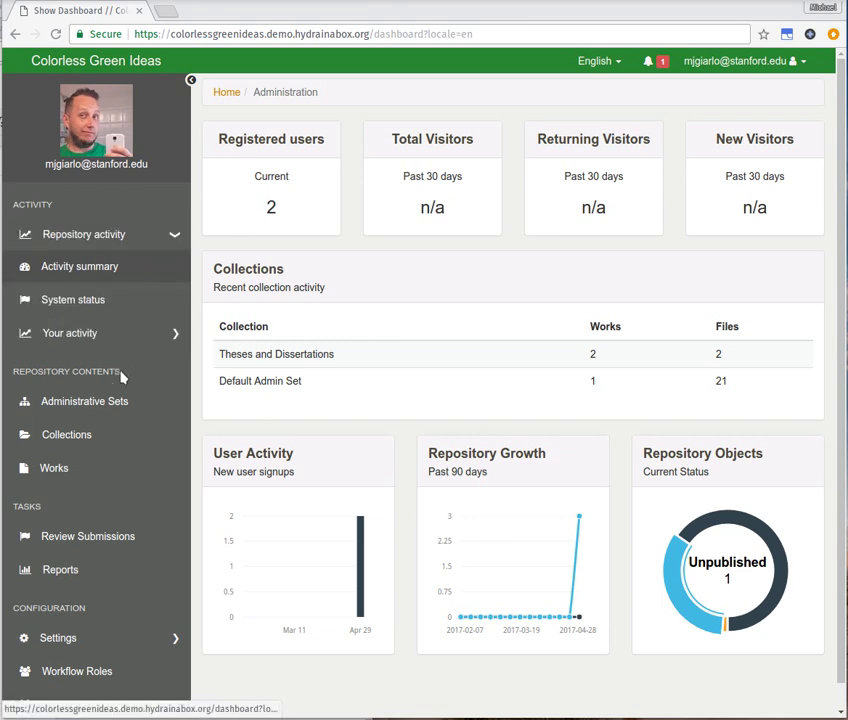
Start adding a new work of type Generic Work from the repository's works list.
{"action": "left_click", "coordinate": [99, 464]}
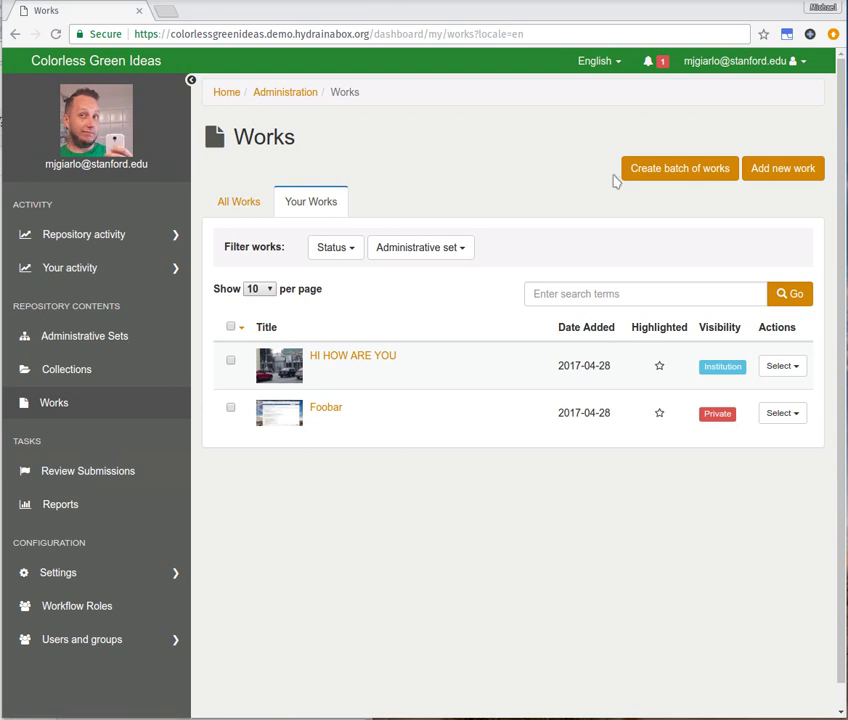
{"action": "left_click", "coordinate": [789, 170]}
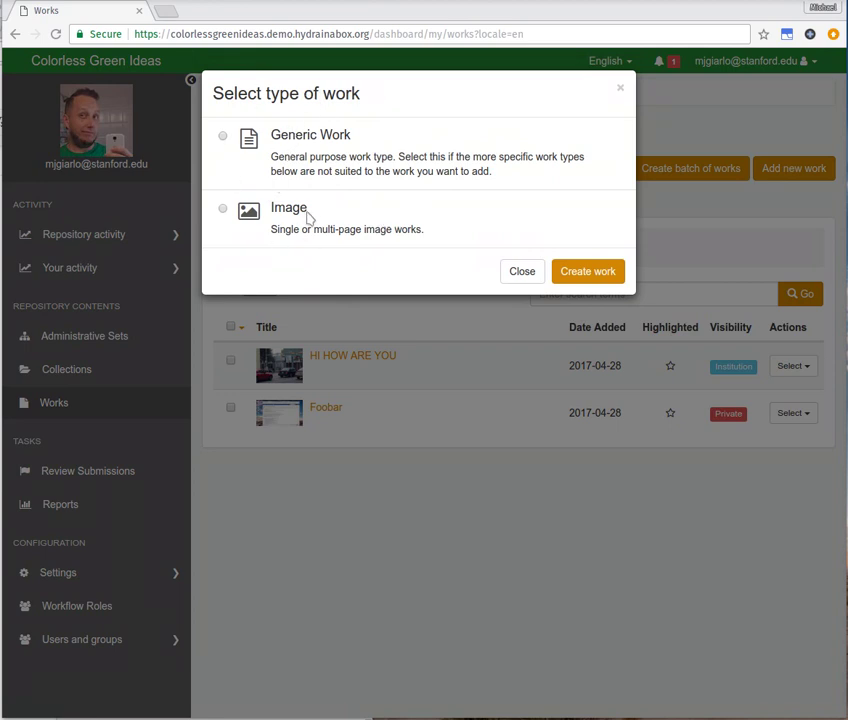
{"action": "left_click", "coordinate": [288, 170]}
{"action": "left_click", "coordinate": [567, 271]}
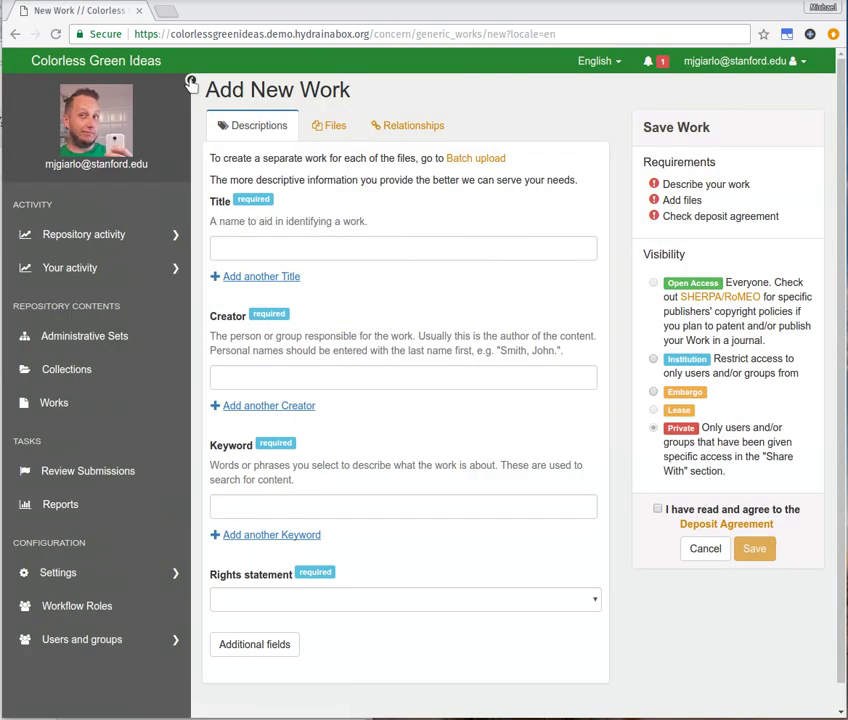
Examine the new work form's Files, Relationships and Descriptions sections and the available rights statement options, without choosing one.
{"action": "left_click", "coordinate": [191, 80]}
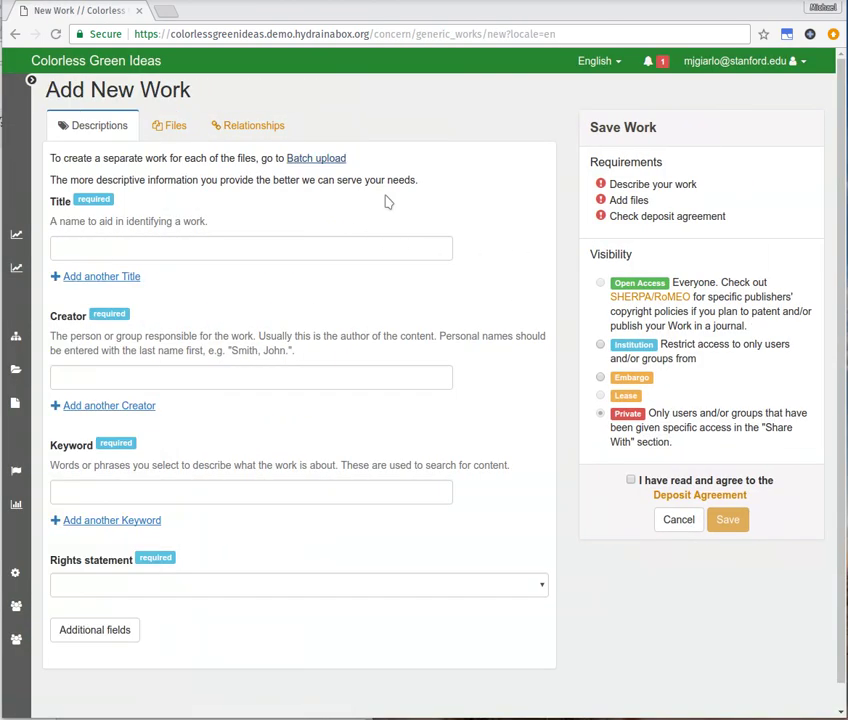
{"action": "left_click", "coordinate": [176, 128]}
{"action": "left_click", "coordinate": [237, 130]}
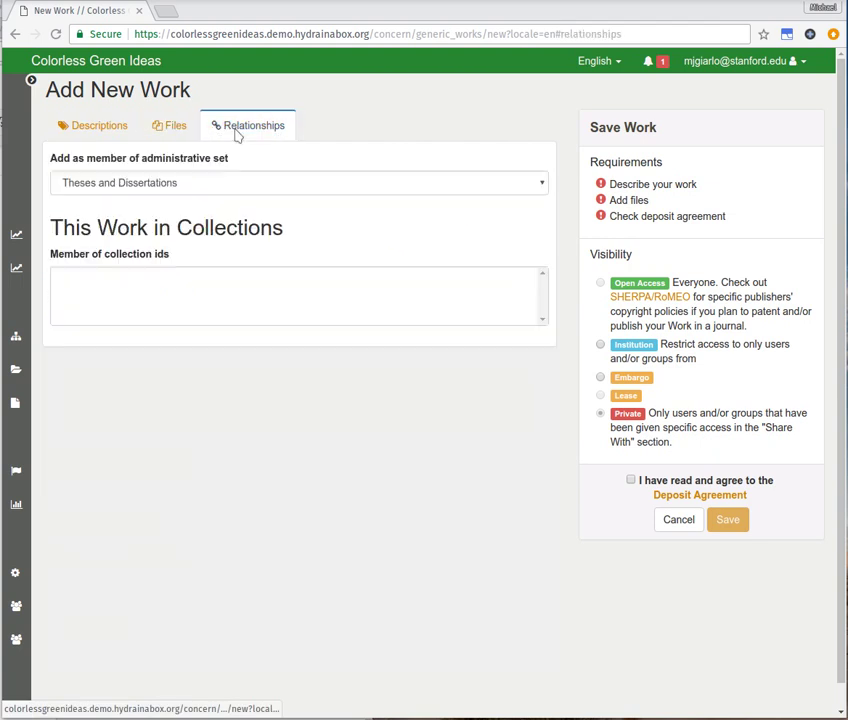
{"action": "left_click", "coordinate": [70, 127]}
{"action": "left_click", "coordinate": [31, 81]}
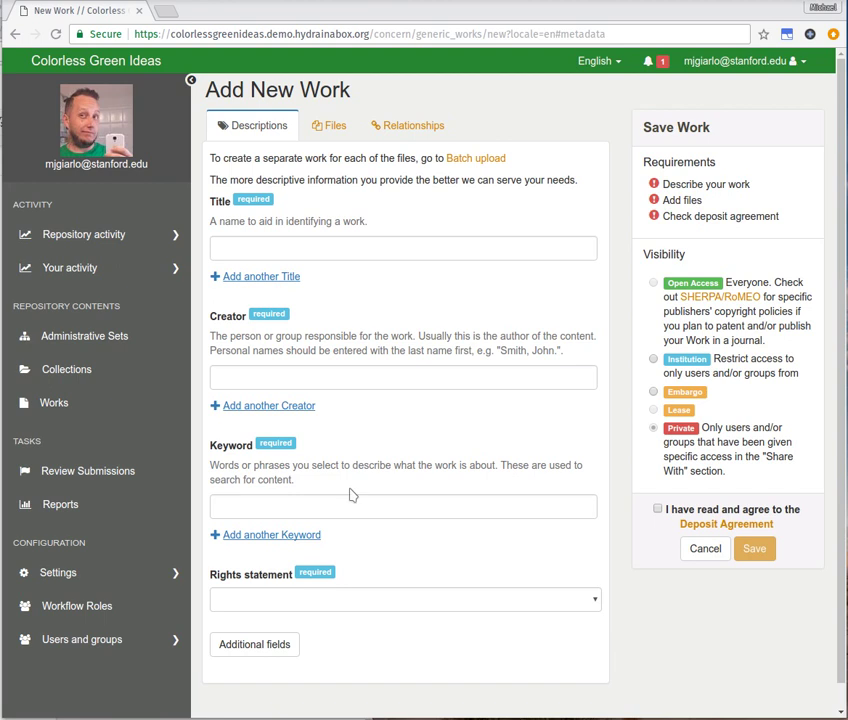
{"action": "left_click", "coordinate": [398, 596]}
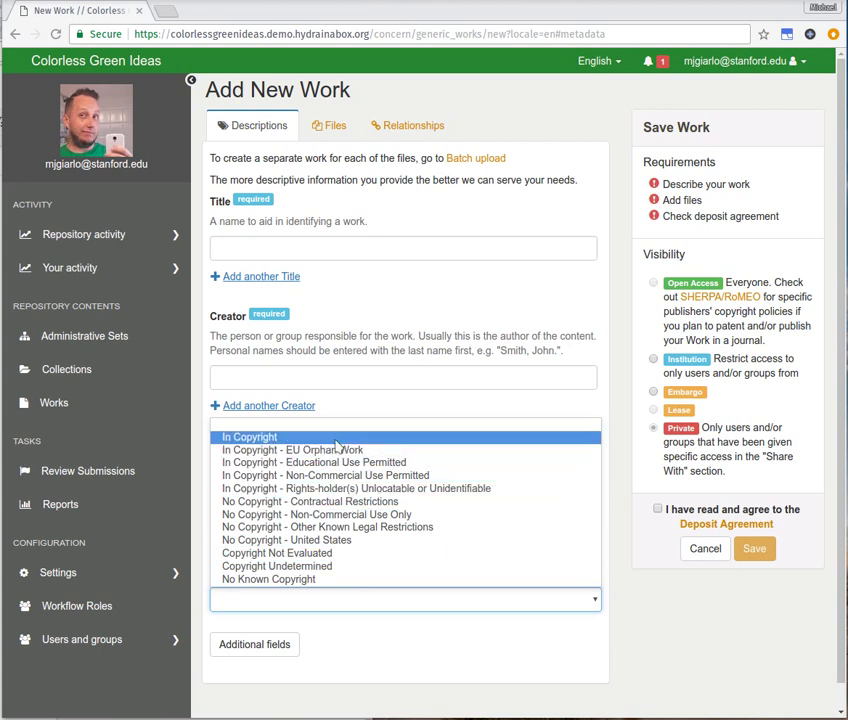
{"action": "left_click", "coordinate": [369, 636]}
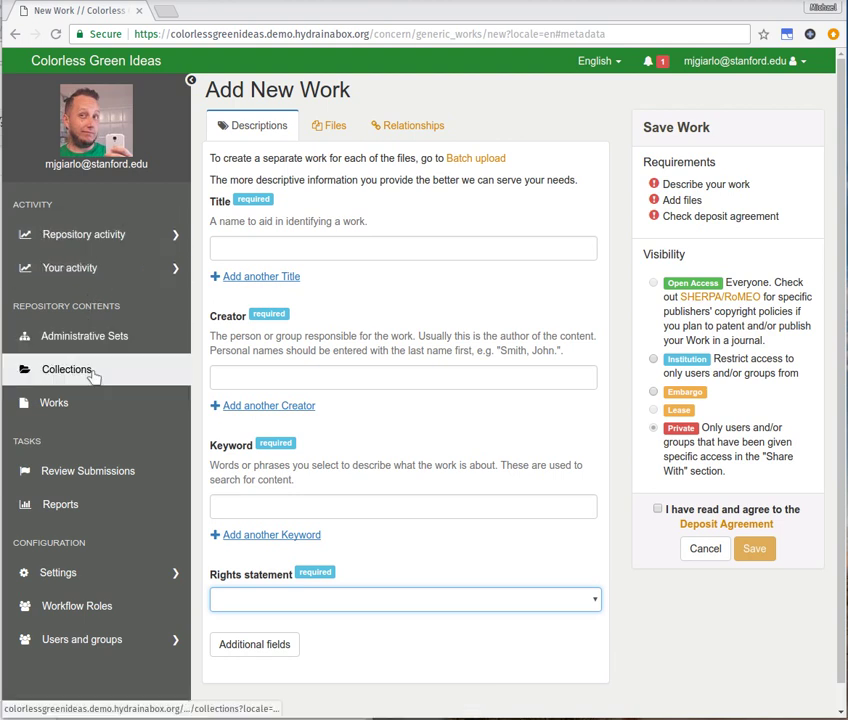
Open the user management page to view the repository's registered users and their roles.
{"action": "left_click", "coordinate": [112, 637]}
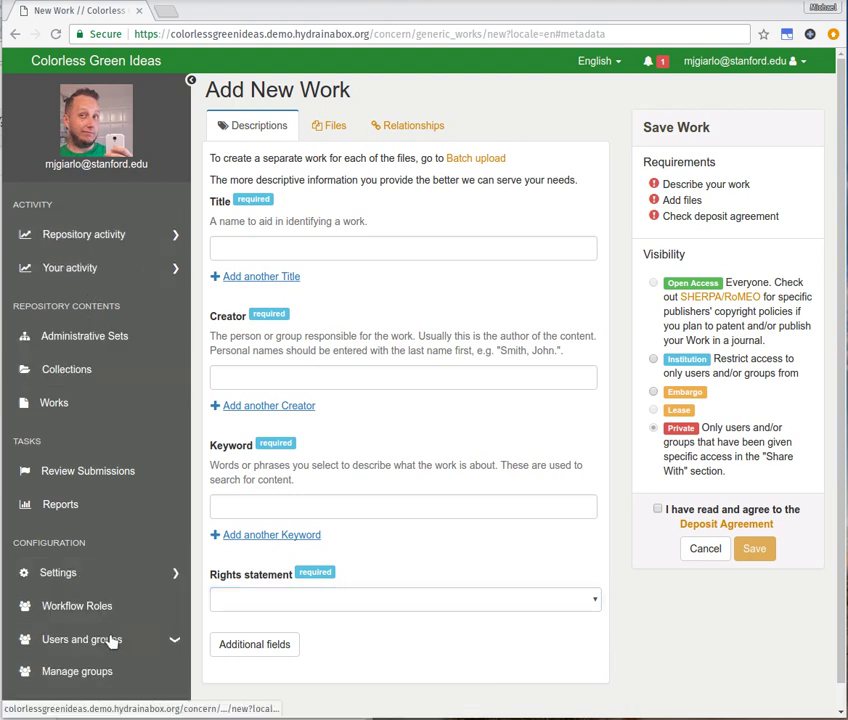
{"action": "scroll", "coordinate": [100, 650], "scroll_direction": "down", "scroll_amount": 1}
{"action": "left_click", "coordinate": [70, 683]}
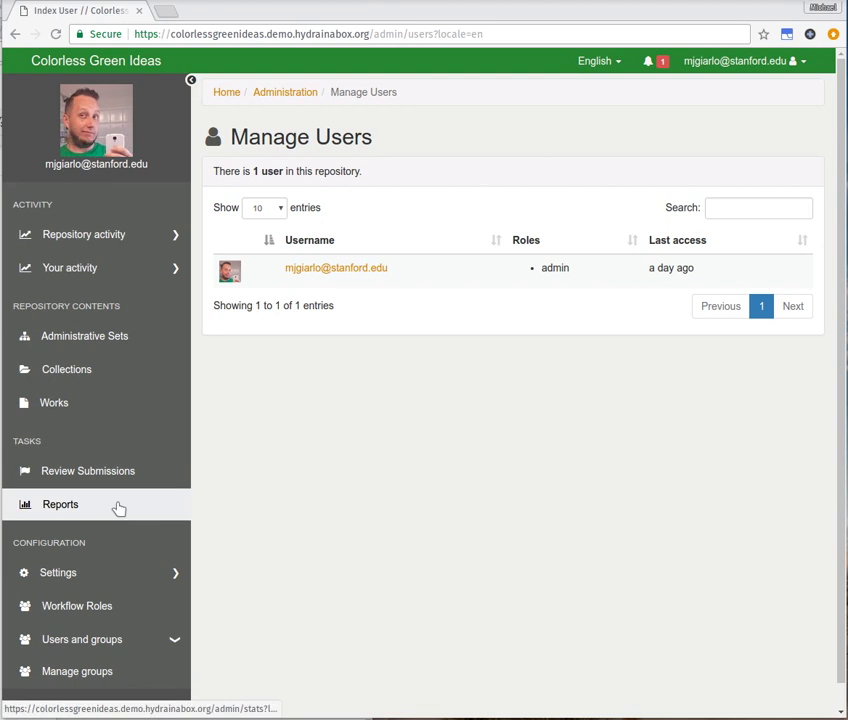
Examine the Biology Department group's description, users and removal pages, and return to the group list.
{"action": "left_click", "coordinate": [106, 673]}
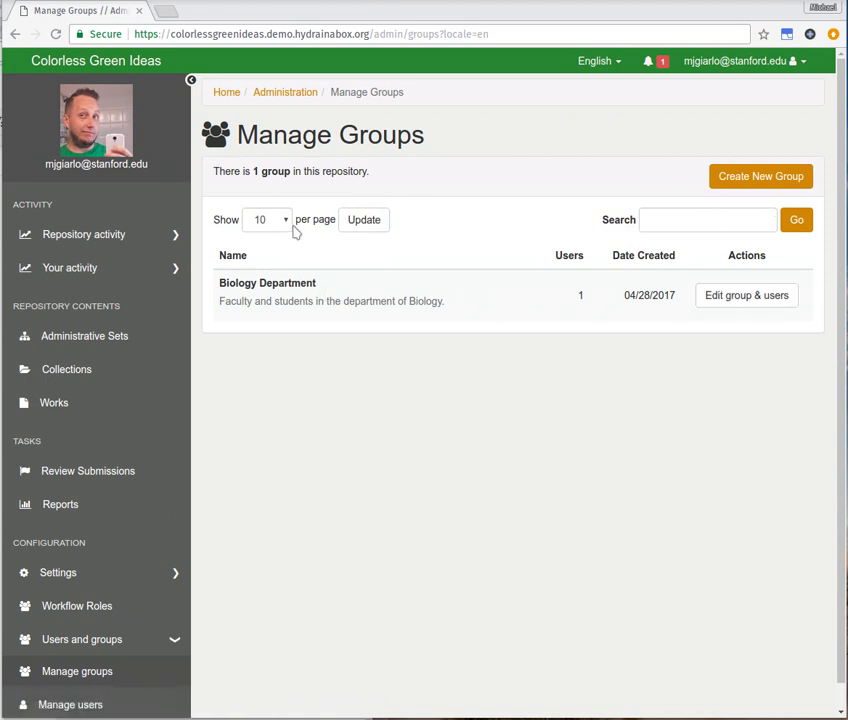
{"action": "left_click", "coordinate": [700, 299]}
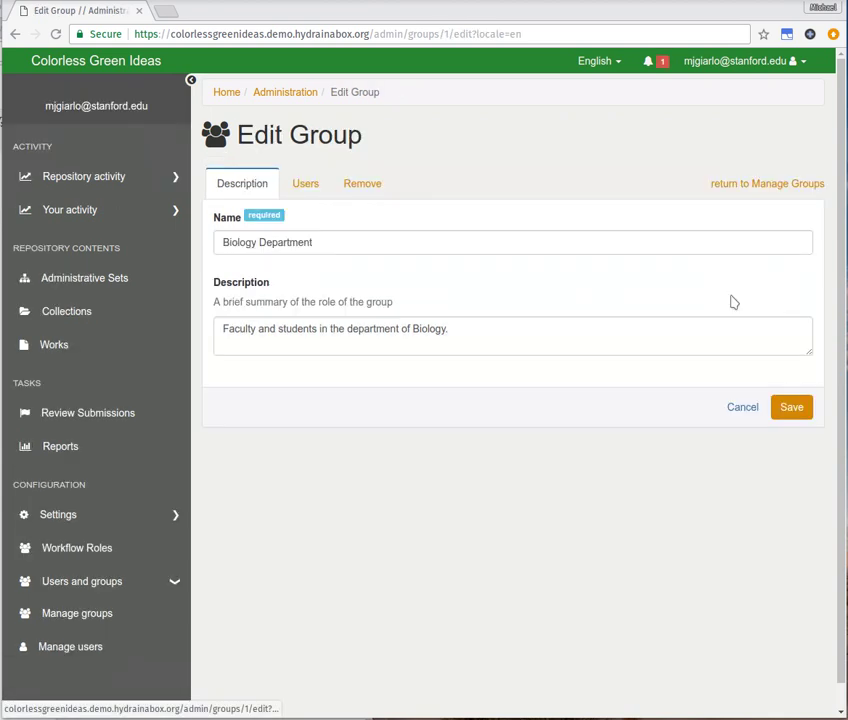
{"action": "left_click", "coordinate": [307, 186]}
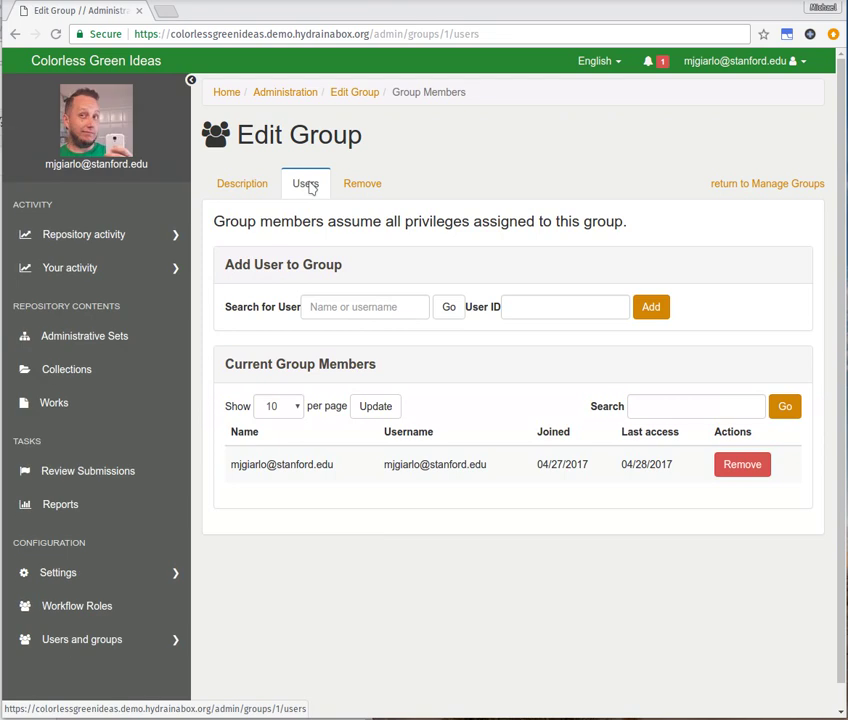
{"action": "left_click", "coordinate": [375, 188]}
{"action": "left_click", "coordinate": [748, 185]}
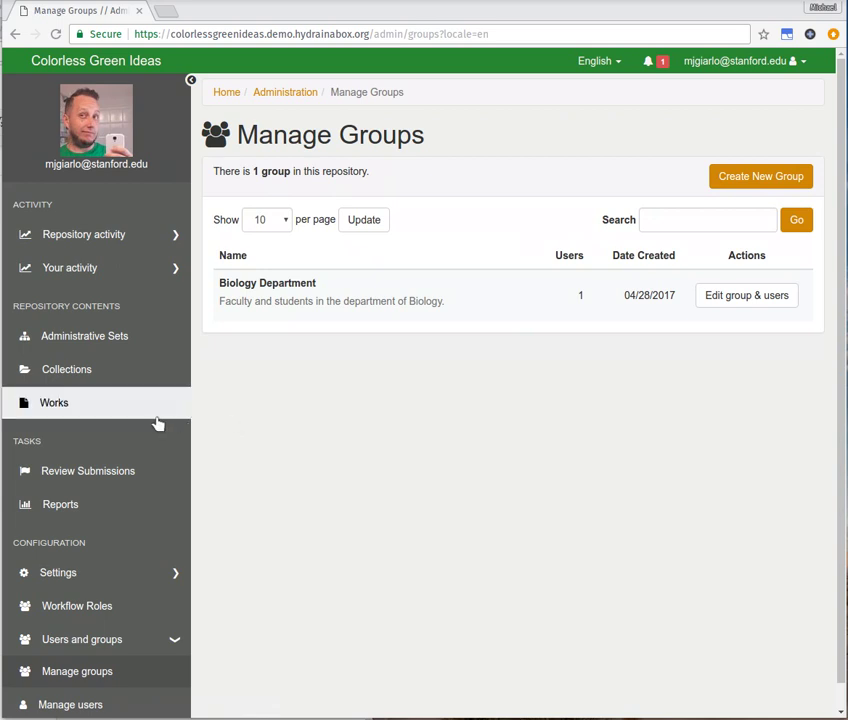
Open the repository's Appearance settings and view the banner image and color options.
{"action": "left_click", "coordinate": [117, 572]}
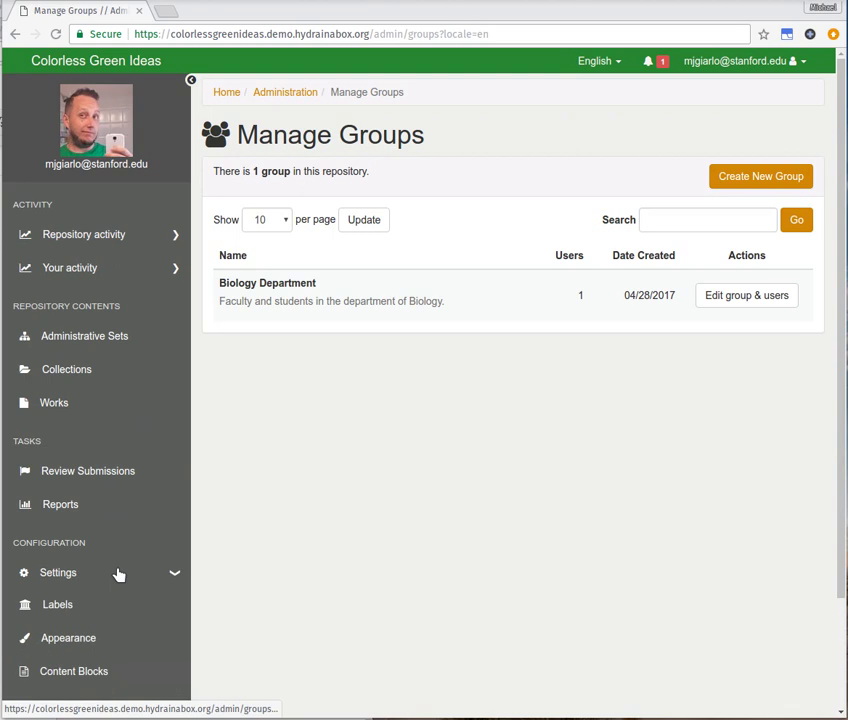
{"action": "left_click", "coordinate": [68, 640]}
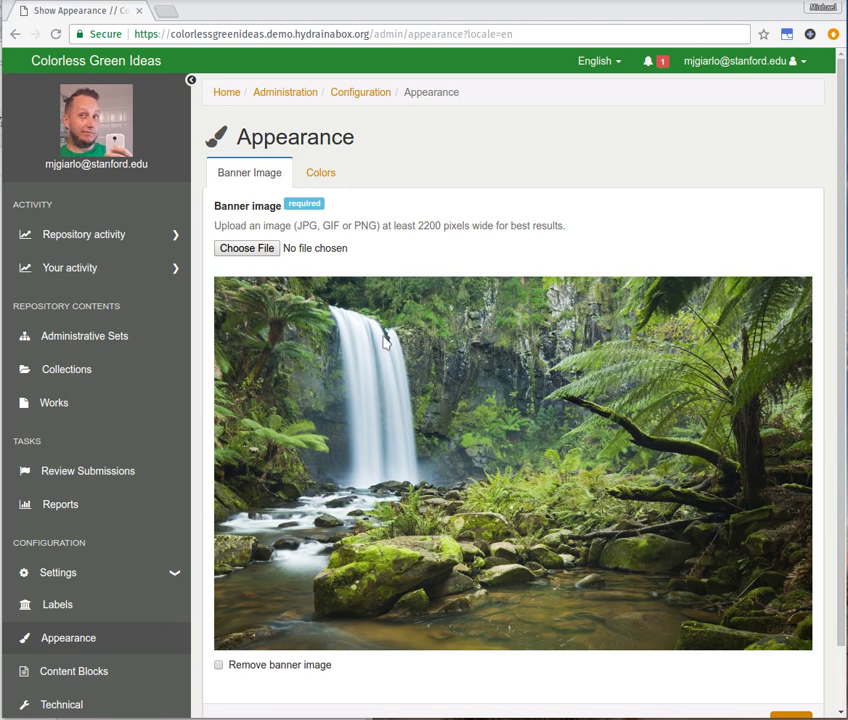
{"action": "left_click", "coordinate": [321, 180]}
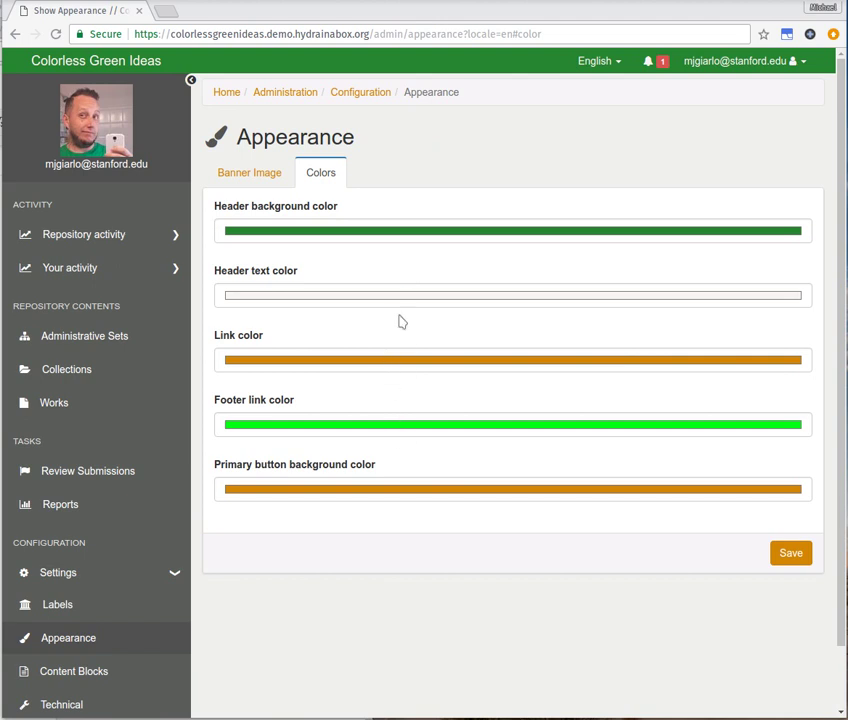
Set the header background color to bright green #1ee934 and save the appearance.
{"action": "left_click", "coordinate": [428, 236]}
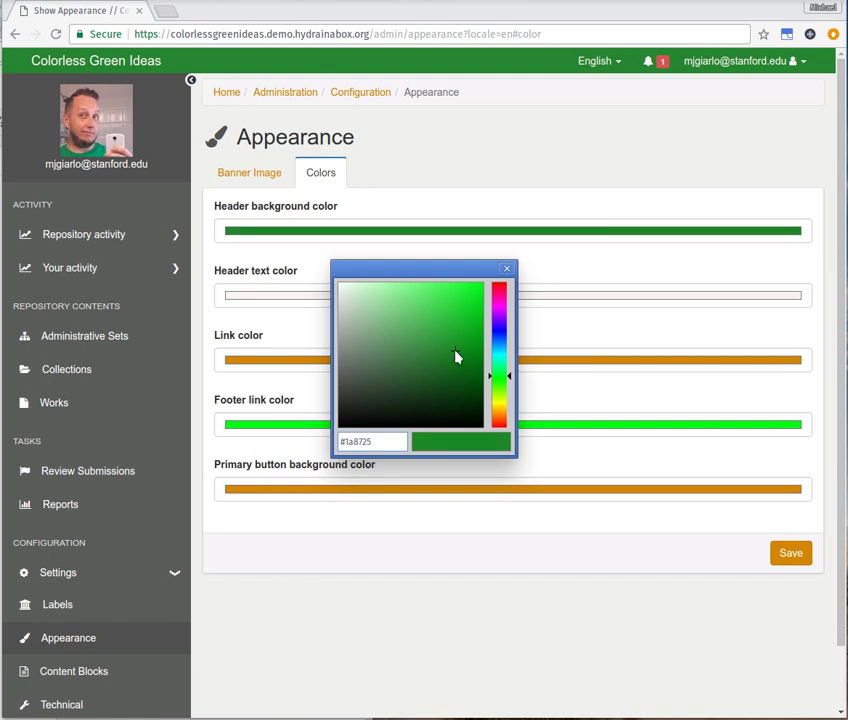
{"action": "left_click_drag", "start_coordinate": [455, 351], "coordinate": [451, 337]}
{"action": "left_click", "coordinate": [463, 296]}
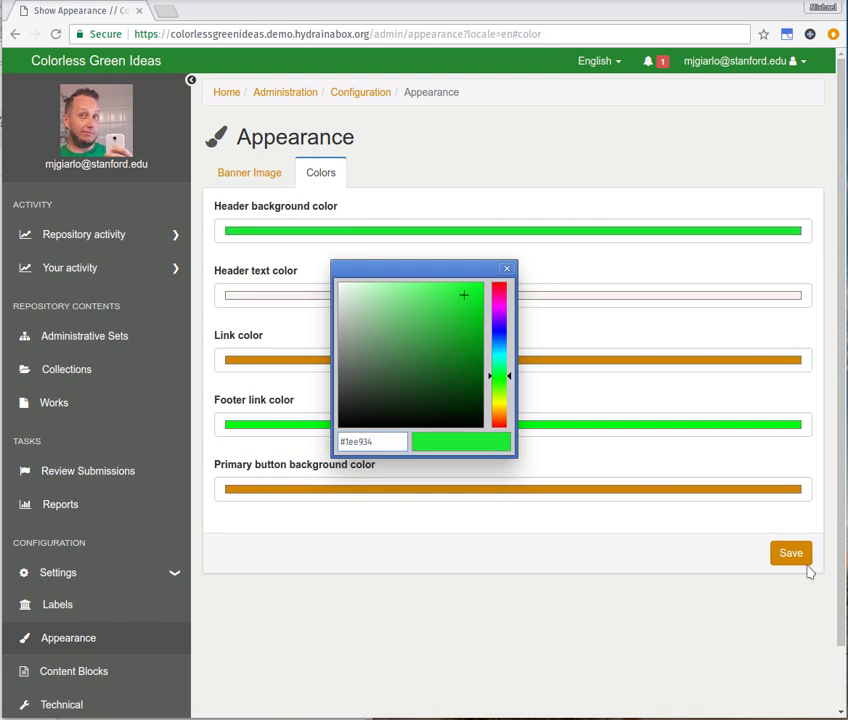
{"action": "left_click", "coordinate": [505, 270]}
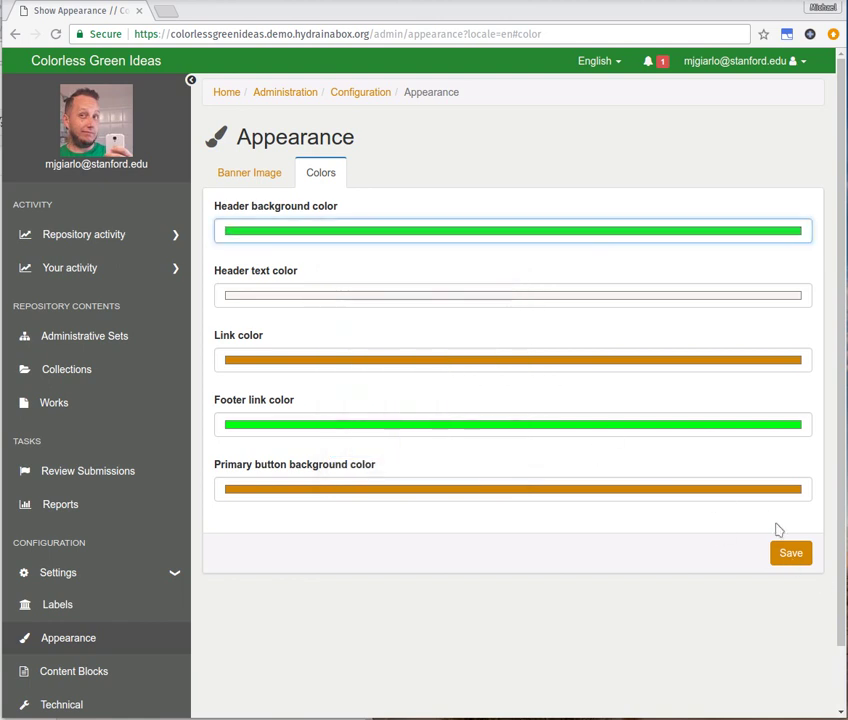
{"action": "left_click", "coordinate": [791, 556]}
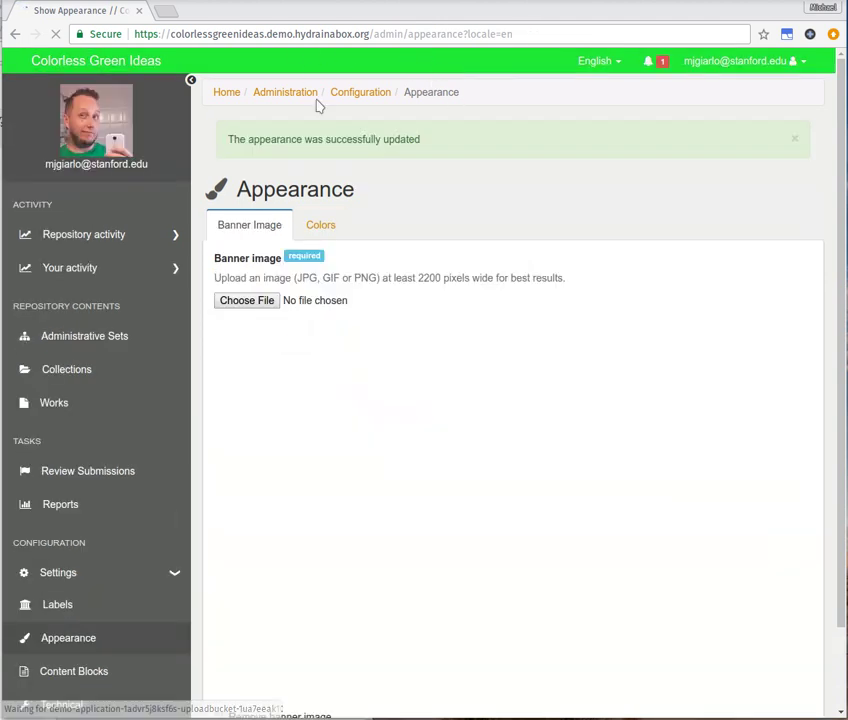
Set the header background color to darker green #0e921c, save the appearance and redisplay the color settings.
{"action": "left_click", "coordinate": [331, 228]}
{"action": "left_click", "coordinate": [326, 283]}
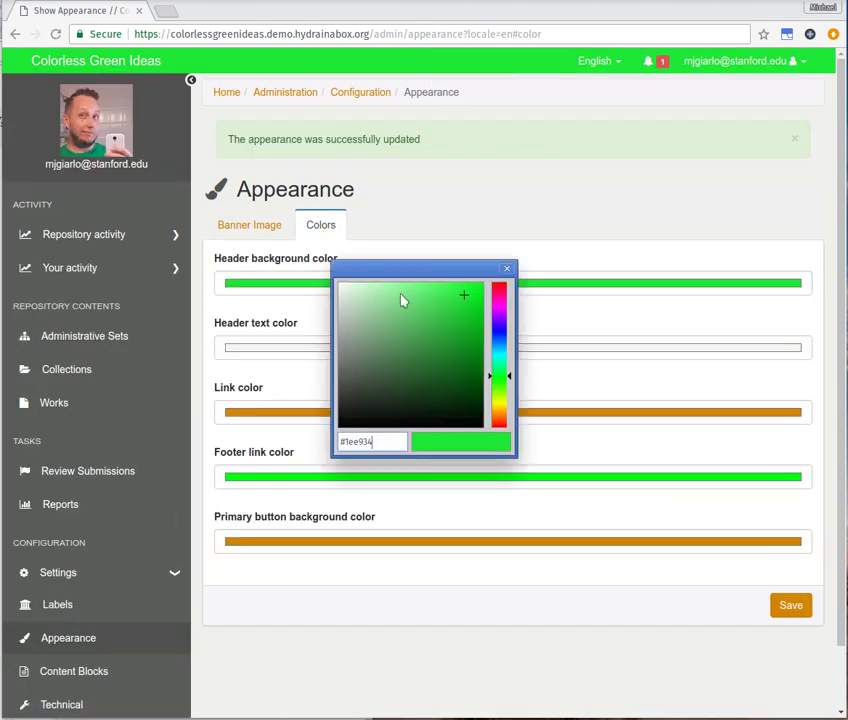
{"action": "left_click", "coordinate": [470, 350]}
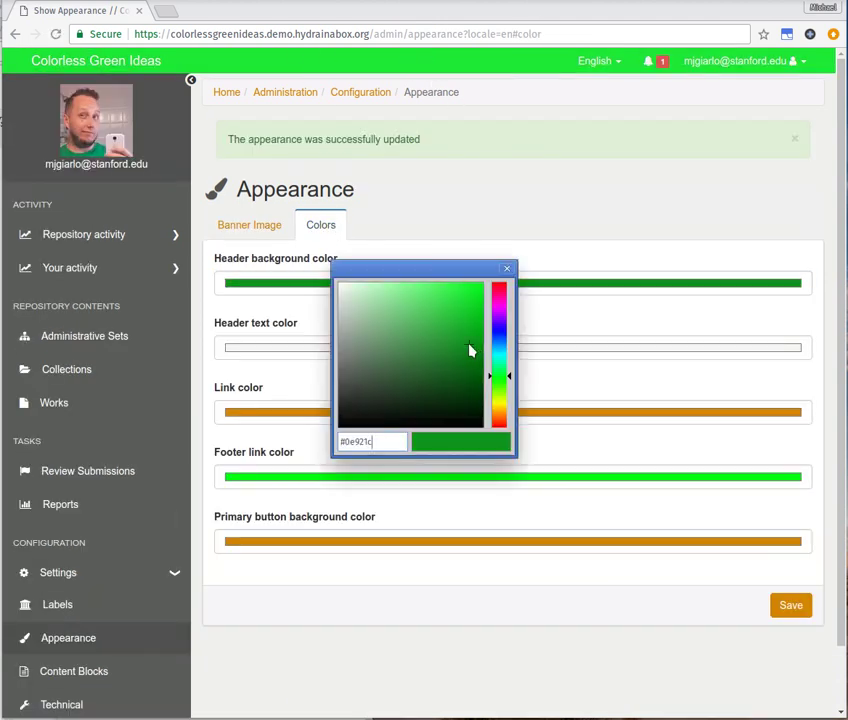
{"action": "left_click", "coordinate": [507, 269]}
{"action": "left_click", "coordinate": [790, 605]}
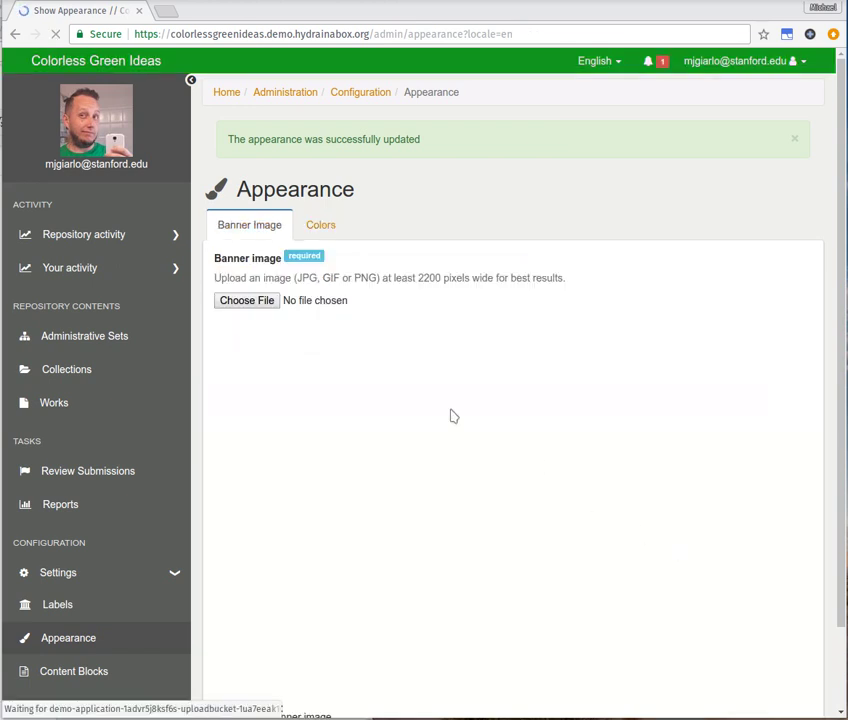
{"action": "left_click", "coordinate": [313, 229]}
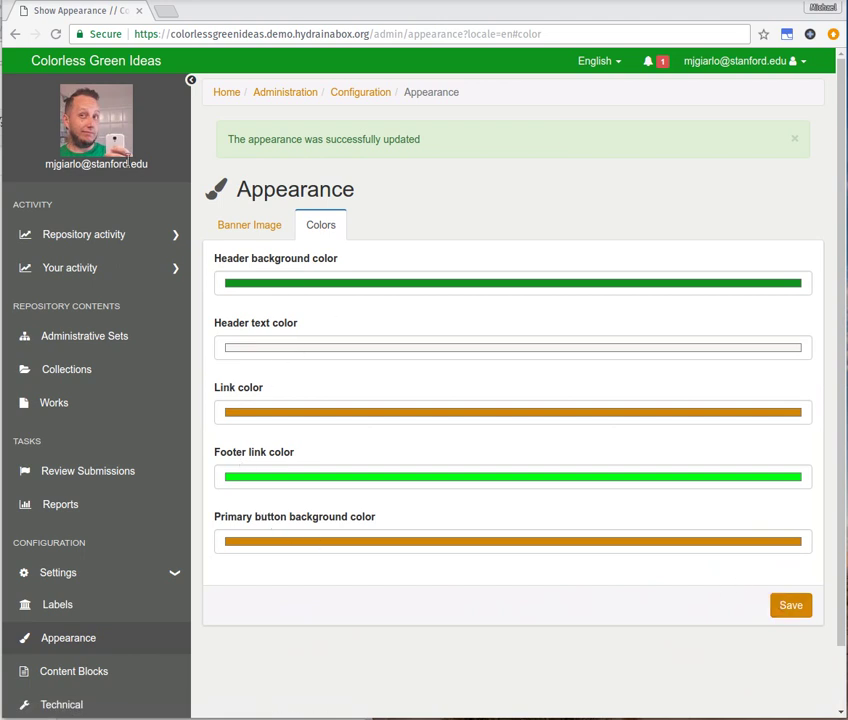
View the repository's public home page with the saved header color and return to the administration dashboard.
{"action": "left_click", "coordinate": [118, 62]}
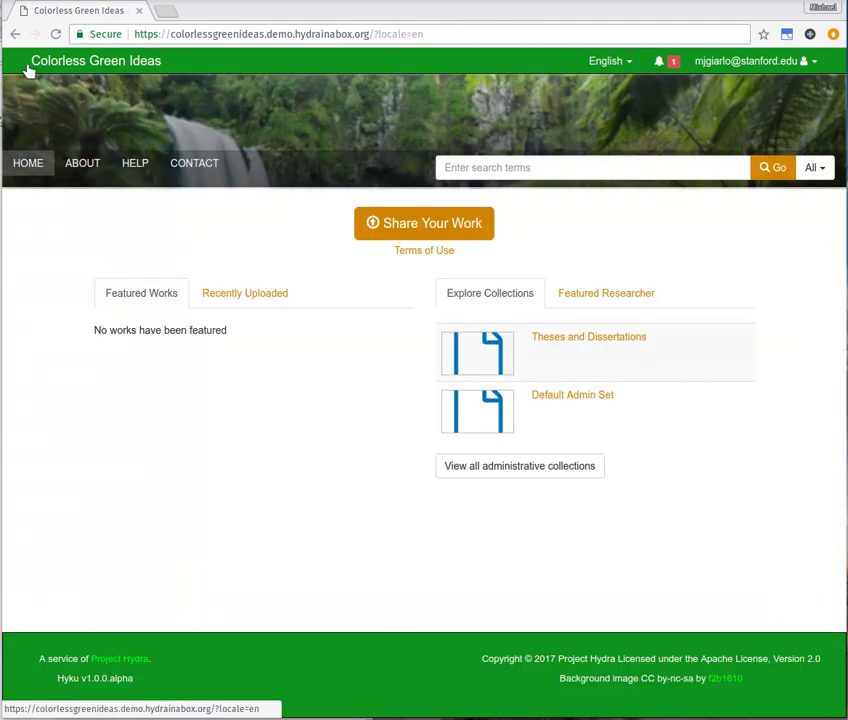
{"action": "left_click", "coordinate": [745, 61]}
{"action": "left_click", "coordinate": [712, 86]}
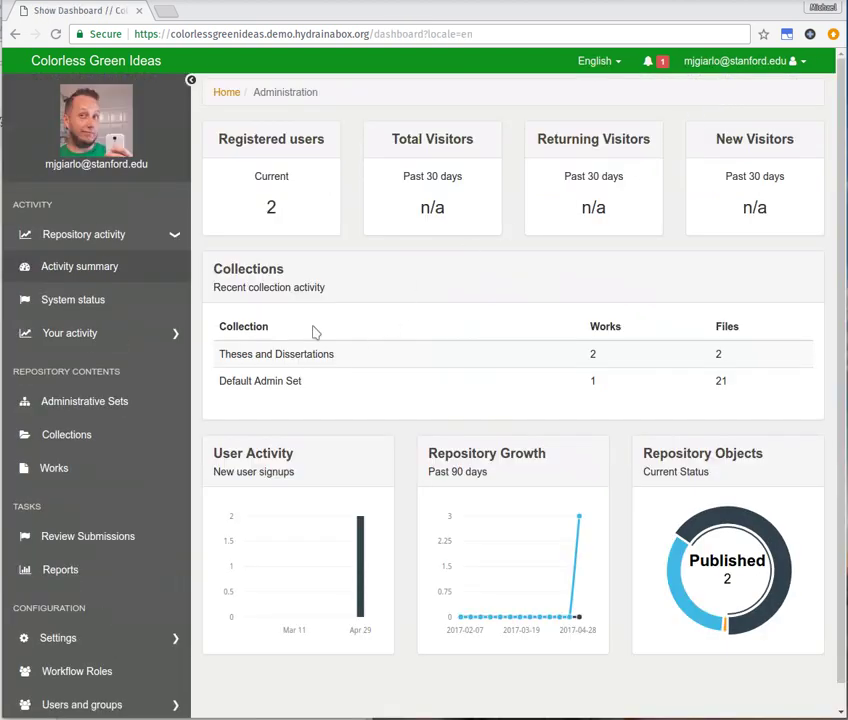
Open the Workflow Roles page and view the users and workflow roles available for assignment.
{"action": "scroll", "coordinate": [159, 441], "scroll_direction": "down", "scroll_amount": 1}
{"action": "left_click", "coordinate": [174, 646]}
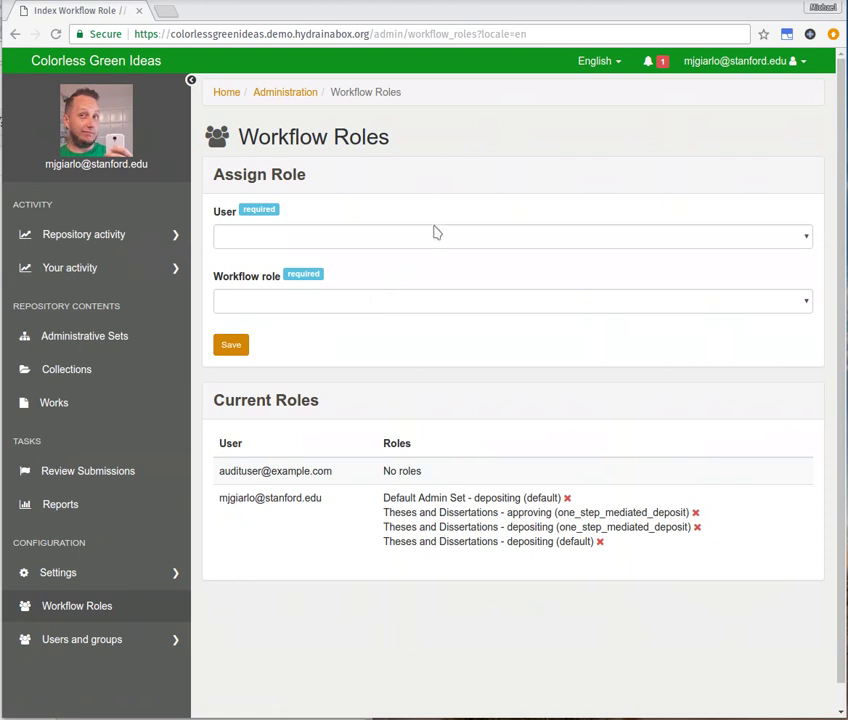
{"action": "left_click", "coordinate": [367, 240]}
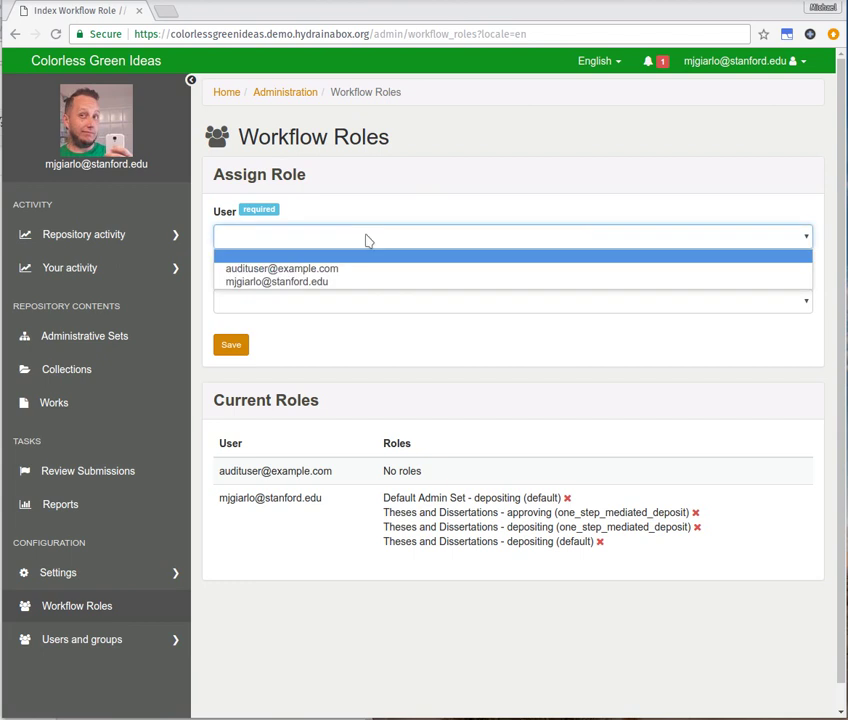
{"action": "left_click", "coordinate": [367, 240]}
{"action": "left_click", "coordinate": [380, 302]}
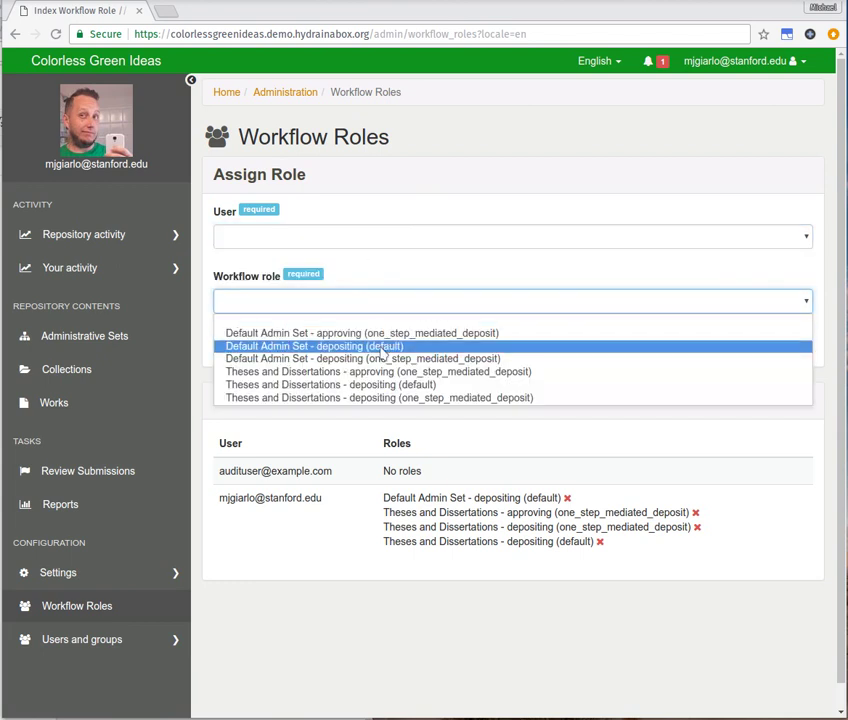
{"action": "left_click", "coordinate": [375, 302]}
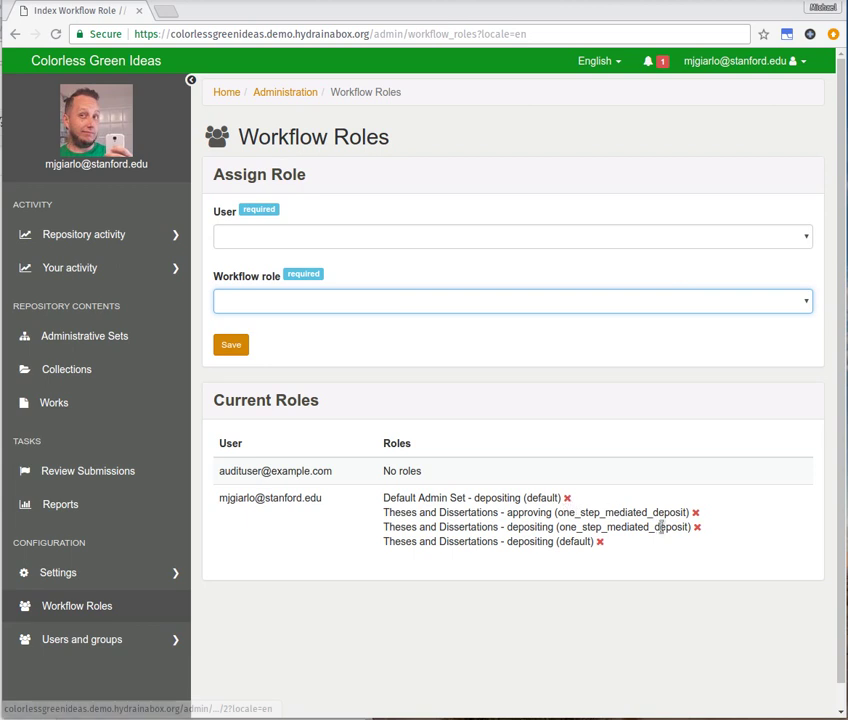
Remove the "Theses and Dissertations - depositing (default)" role from the Stanford user's current roles.
{"action": "left_click", "coordinate": [599, 543]}
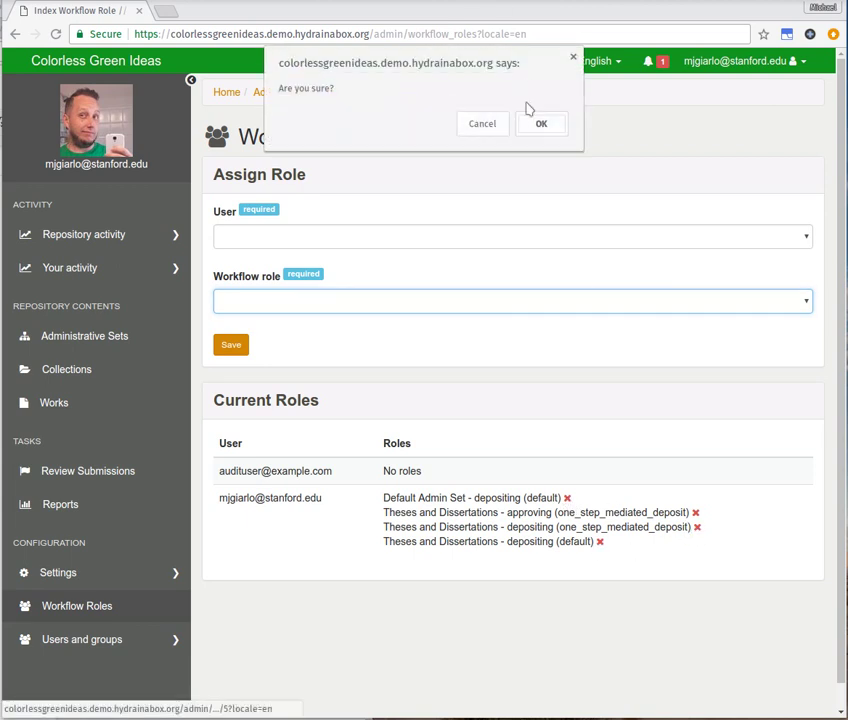
{"action": "left_click", "coordinate": [541, 124]}
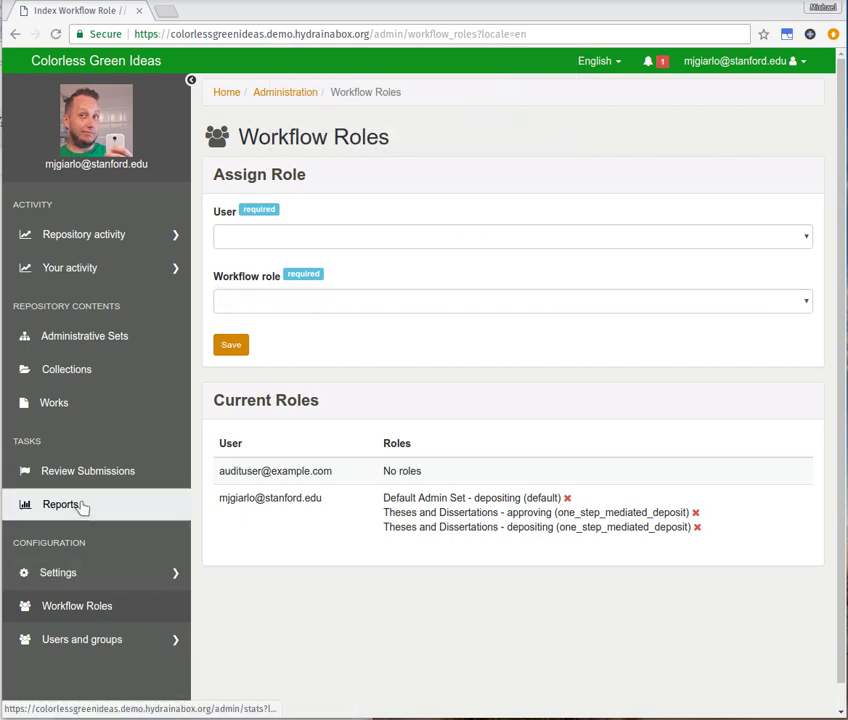
Open Review Submissions, filter the published submissions by "Foo", and clear the filter.
{"action": "left_click", "coordinate": [82, 476]}
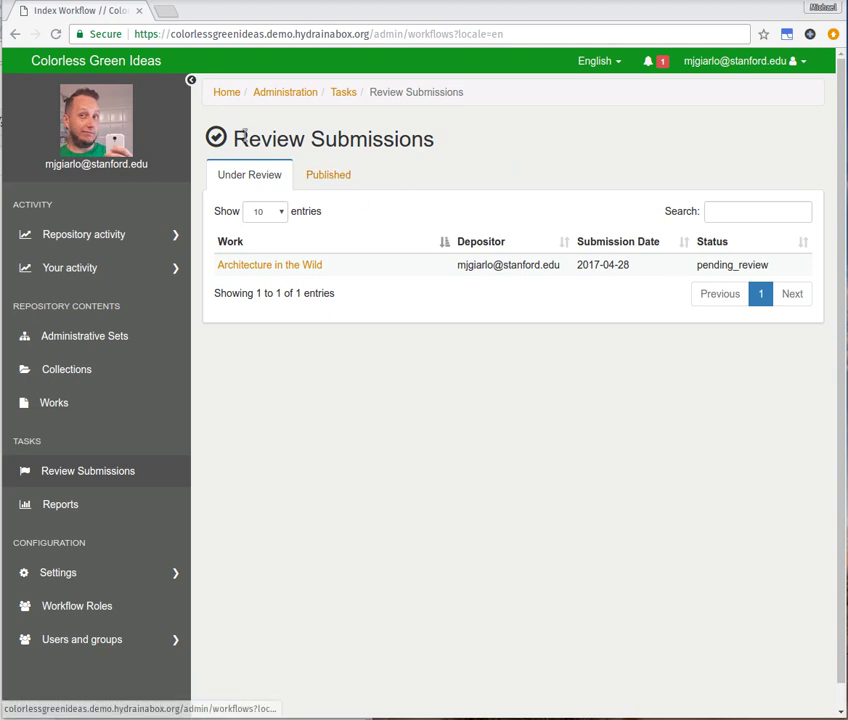
{"action": "left_click", "coordinate": [326, 174]}
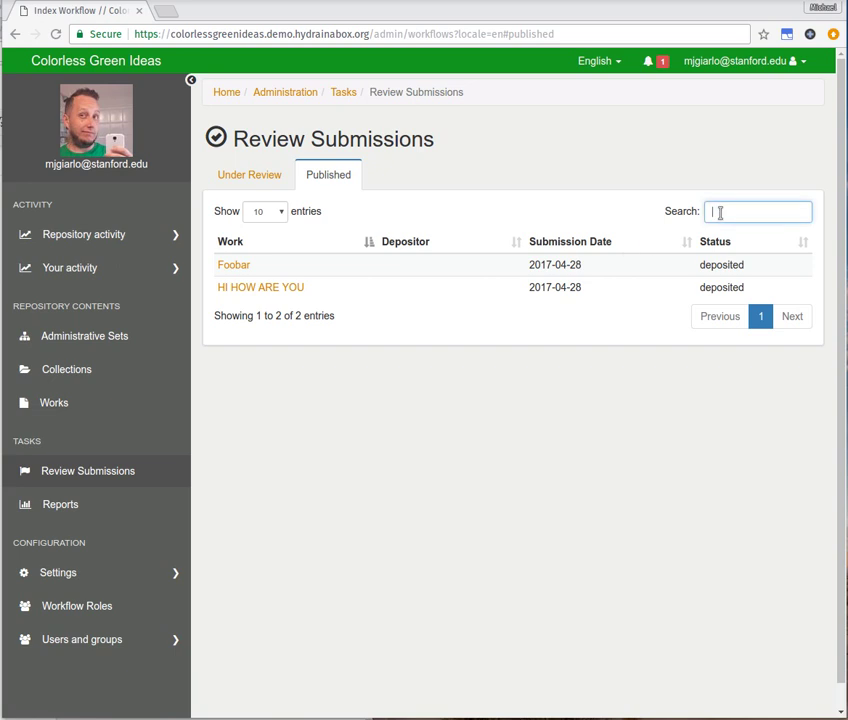
{"action": "type", "text": "Foo"}
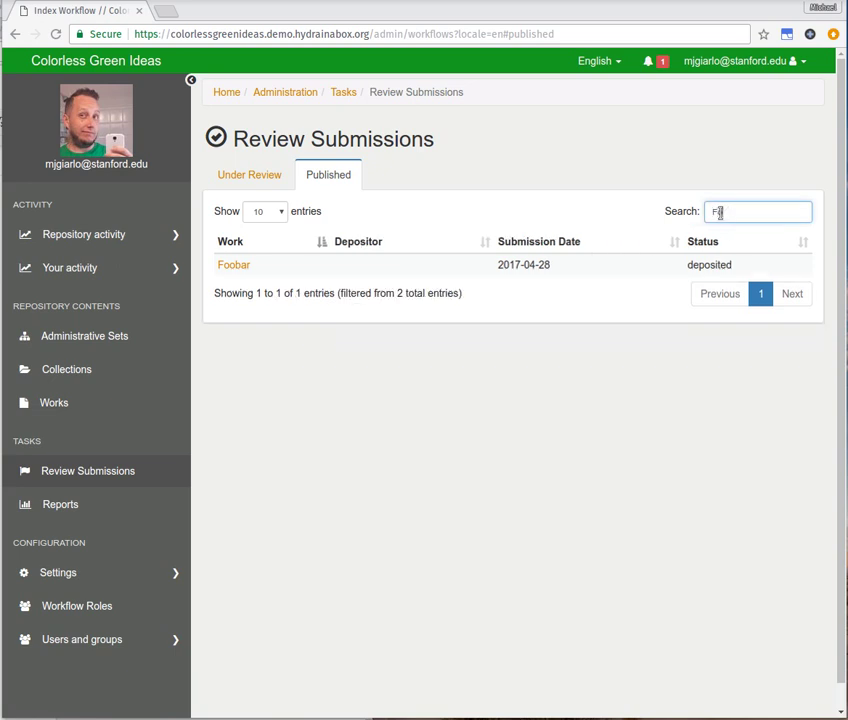
{"action": "key", "text": "BackSpace"}
{"action": "key", "text": "BackSpace"}
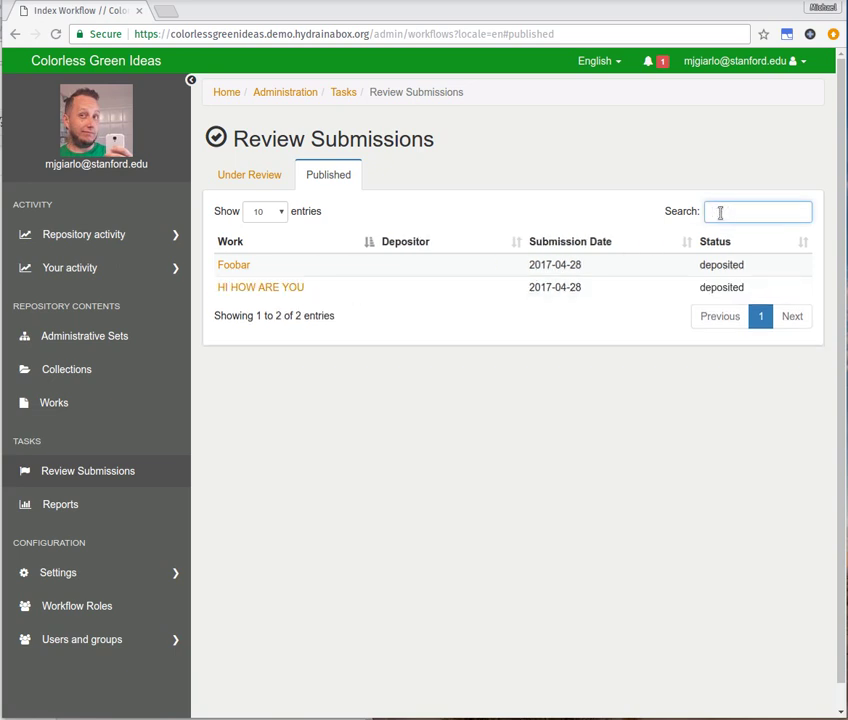
Approve the under-review submission "Architecture in the Wild" with the review comment "Great work" and submit the review.
{"action": "left_click", "coordinate": [245, 182]}
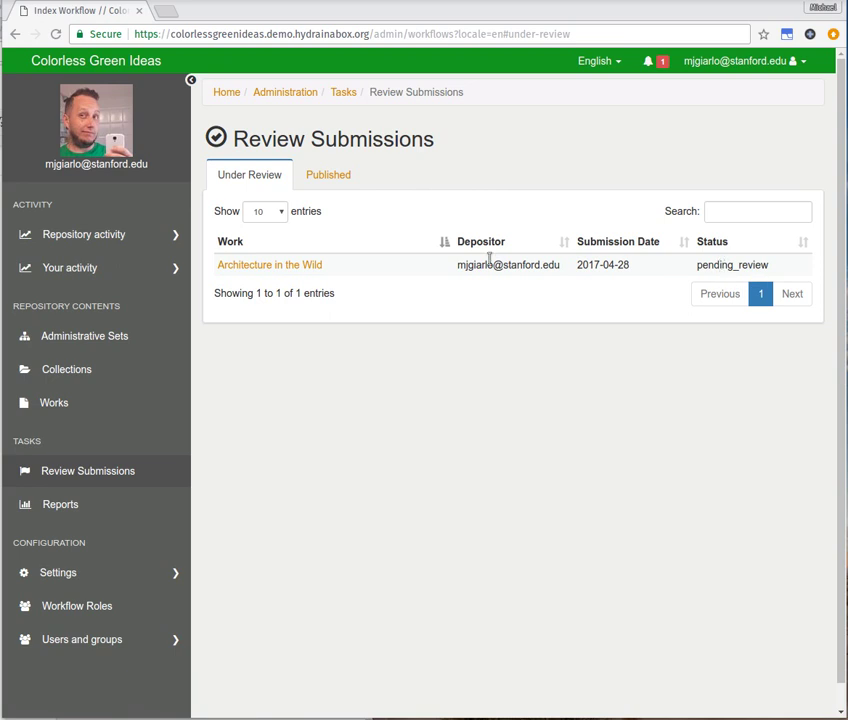
{"action": "left_click", "coordinate": [279, 268]}
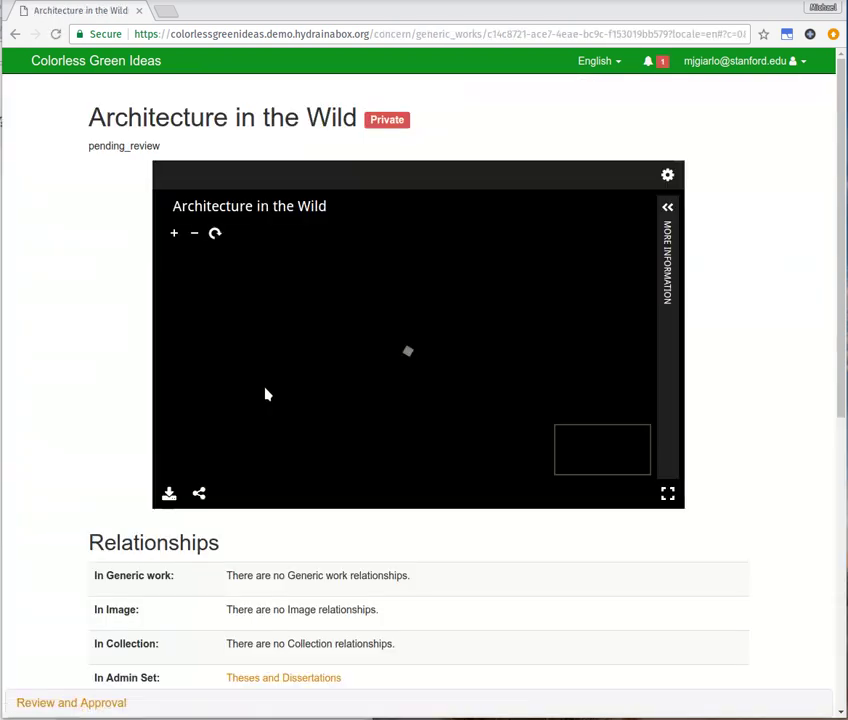
{"action": "scroll", "coordinate": [265, 394], "scroll_direction": "down", "scroll_amount": 5}
{"action": "left_click", "coordinate": [168, 634]}
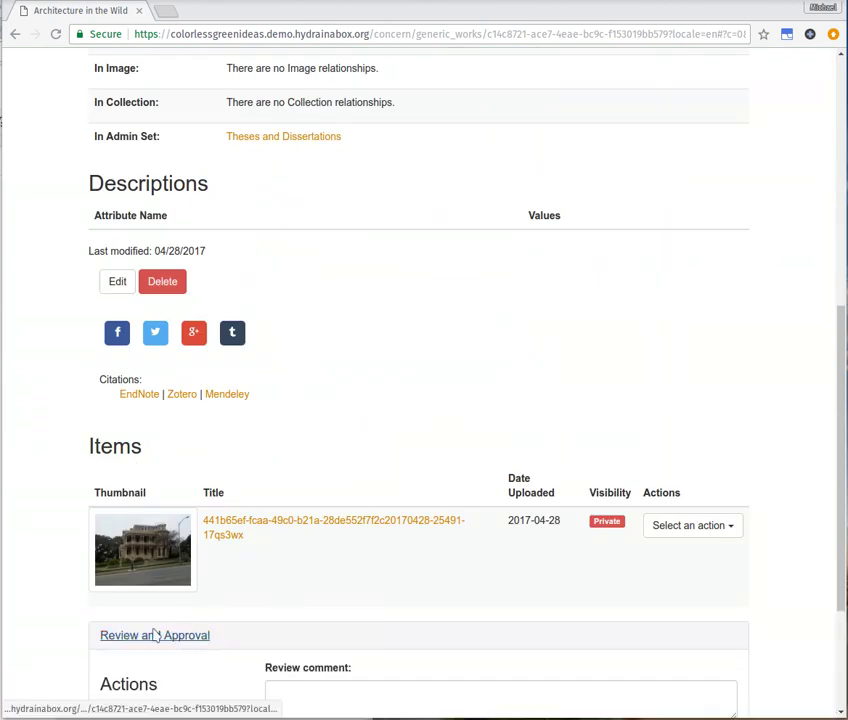
{"action": "left_click", "coordinate": [21, 633]}
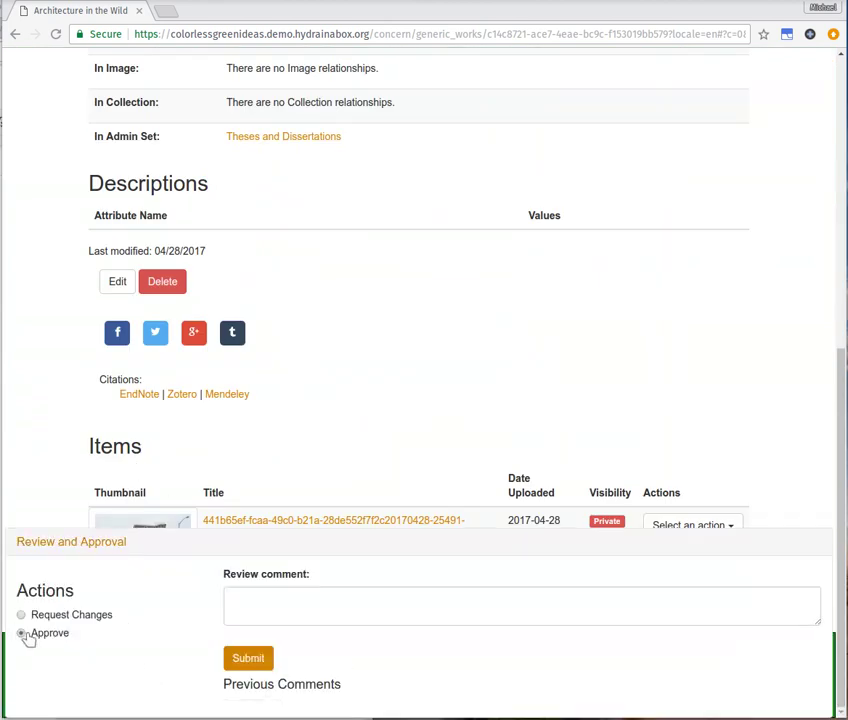
{"action": "left_click", "coordinate": [270, 610]}
{"action": "type", "text": "Great work"}
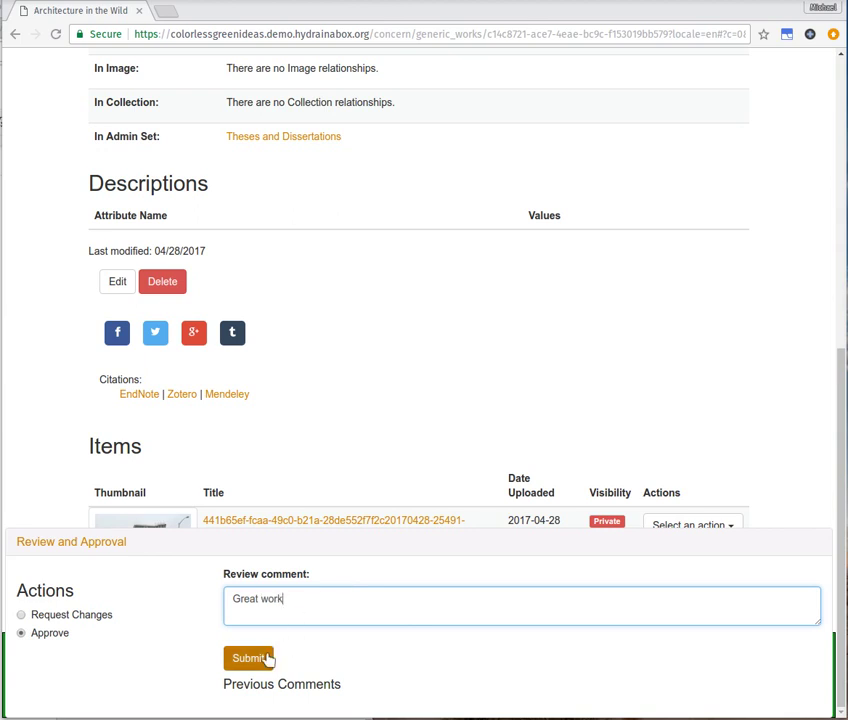
{"action": "left_click", "coordinate": [260, 660]}
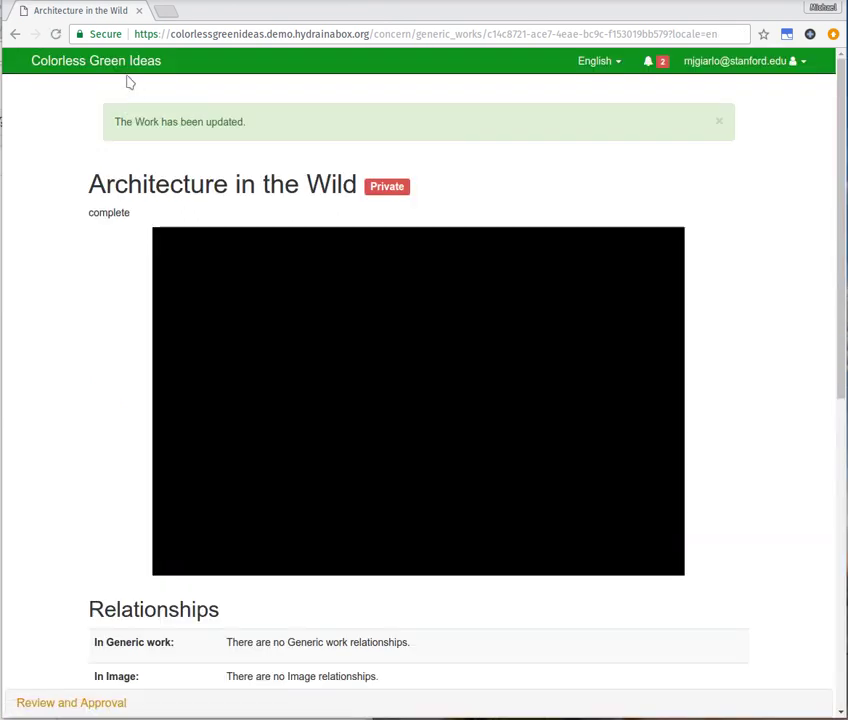
Return to the repository's home page and open the account's notifications to view the deposit approval message.
{"action": "left_click", "coordinate": [122, 64]}
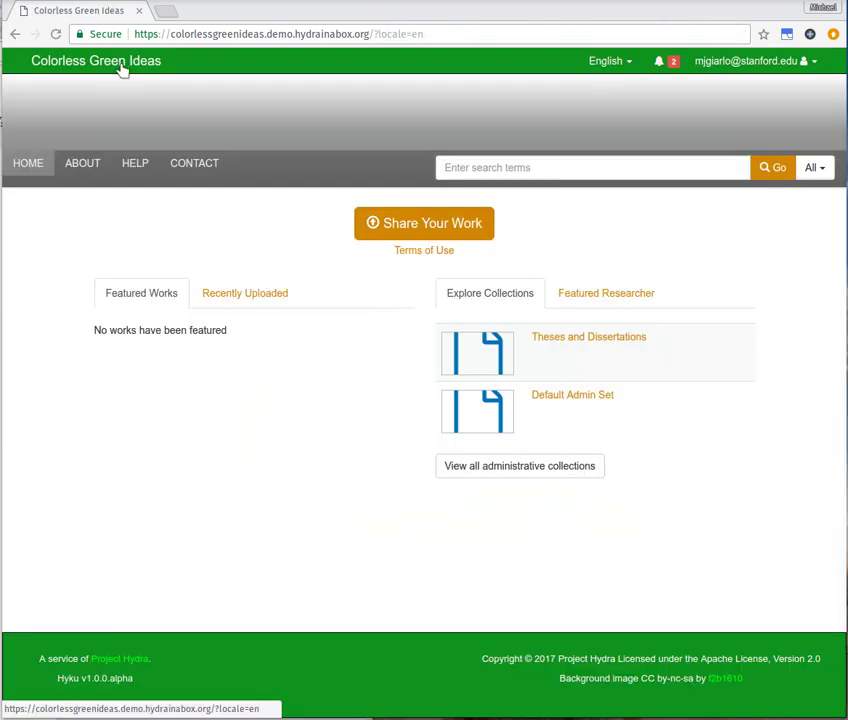
{"action": "left_click", "coordinate": [750, 61]}
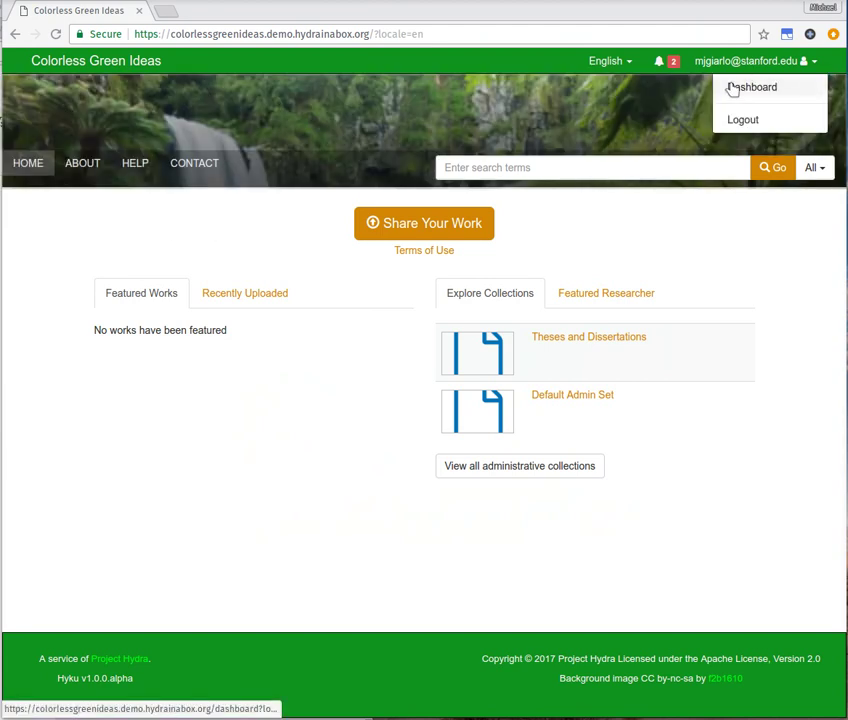
{"action": "left_click", "coordinate": [672, 64]}
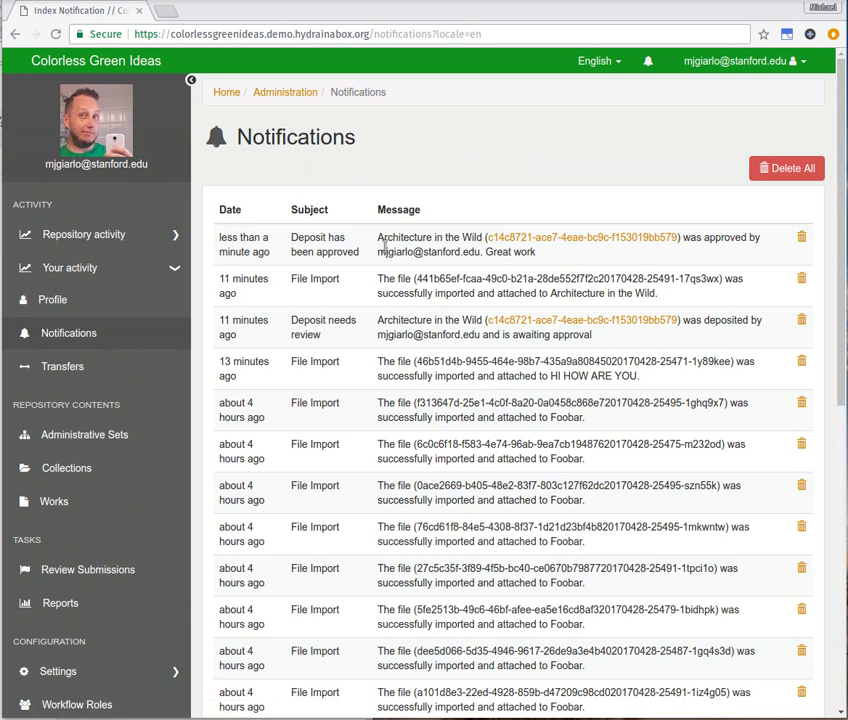
Open the repository's Works list and show all works instead of only the account's own.
{"action": "left_click", "coordinate": [62, 500]}
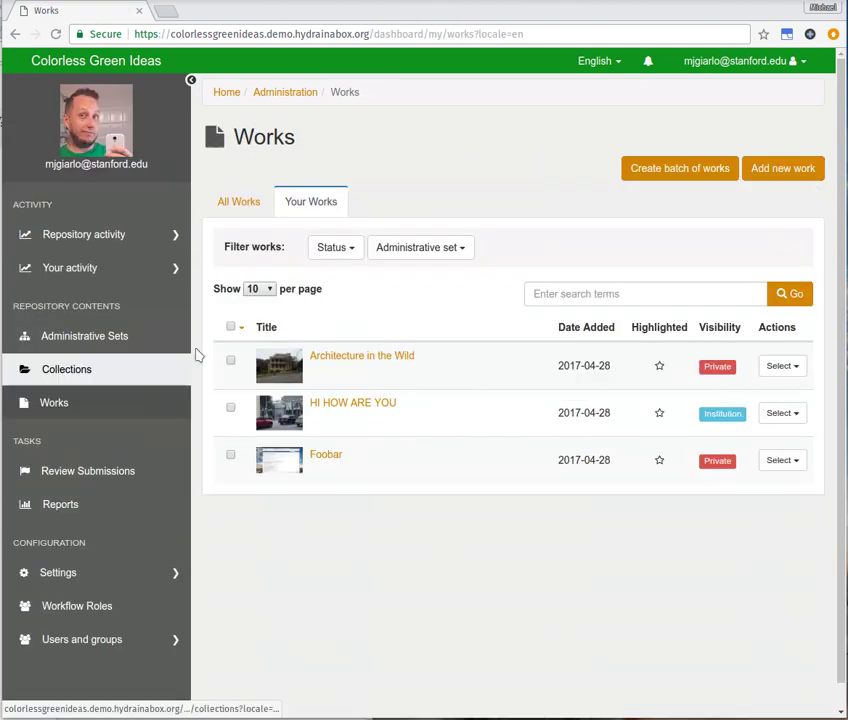
{"action": "left_click", "coordinate": [252, 205]}
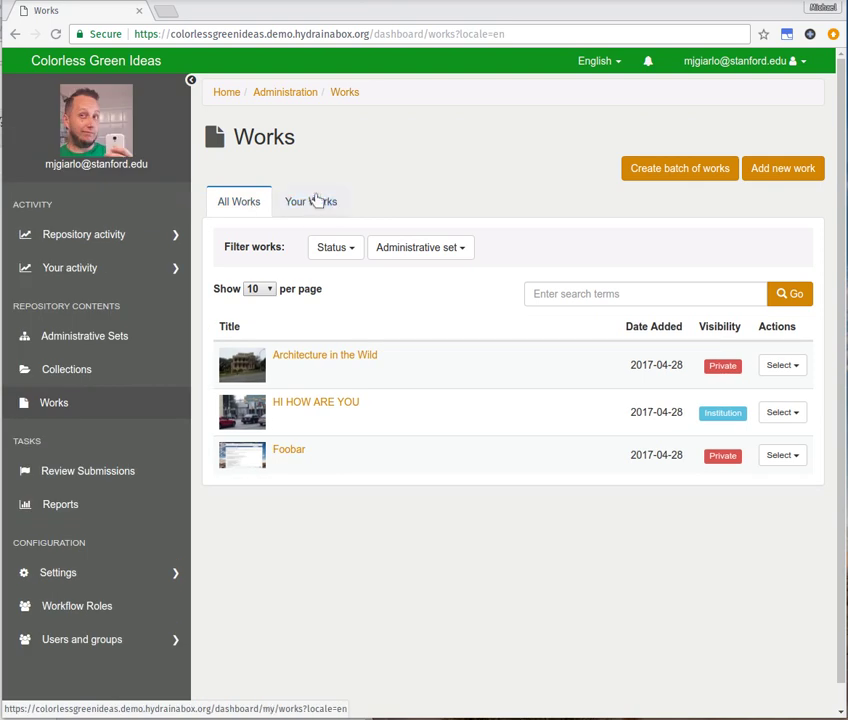